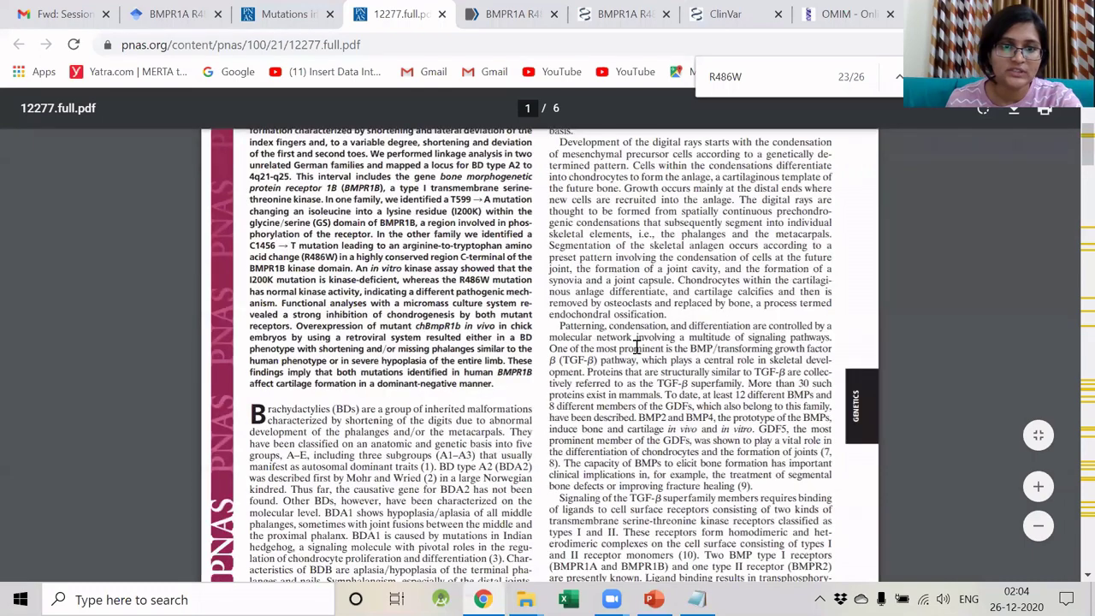
Step: Select BMPR1B in the PNAS abstract, then return to slide 17 in PowerPoint
double_click(357, 358)
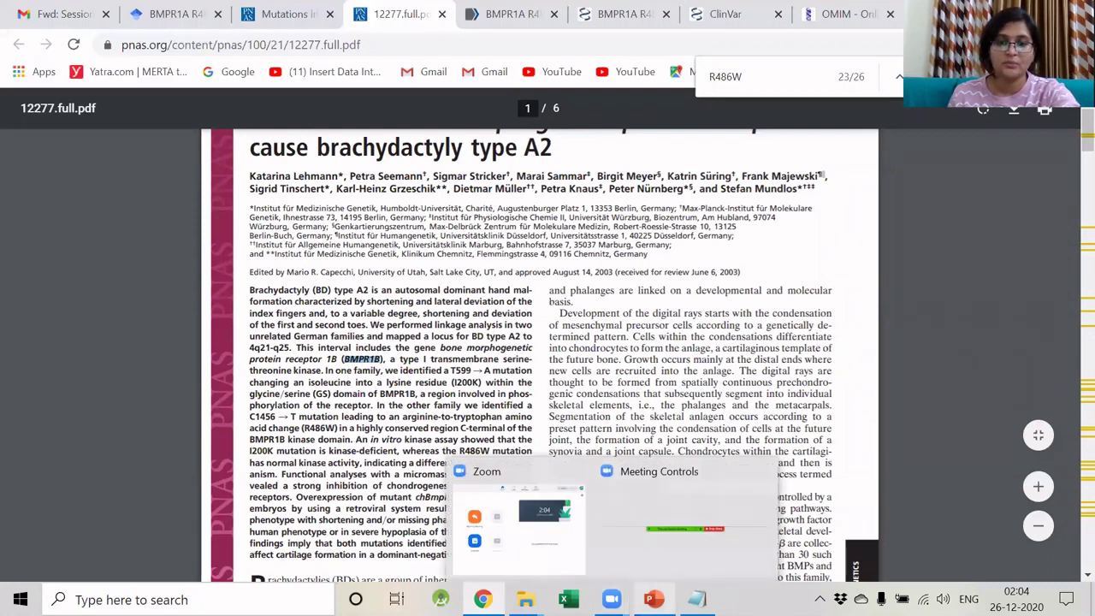
mouse_move(654, 598)
left_click(653, 522)
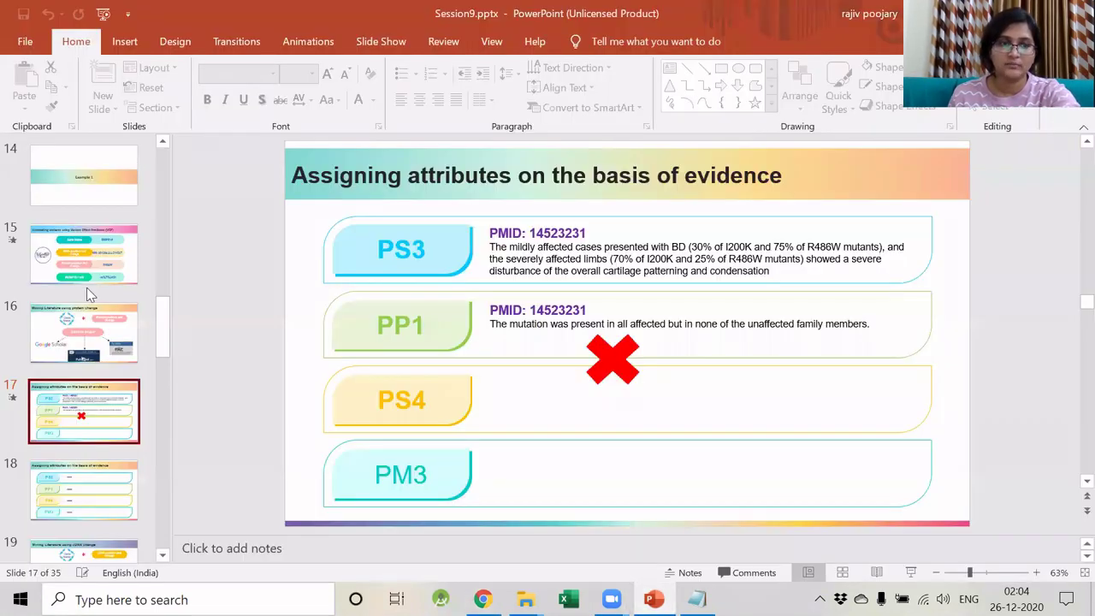
Step: Revisit slide 15 and slide 17, then bring up the Google Scholar BMPR1A R486W results
left_click(90, 257)
left_click(92, 428)
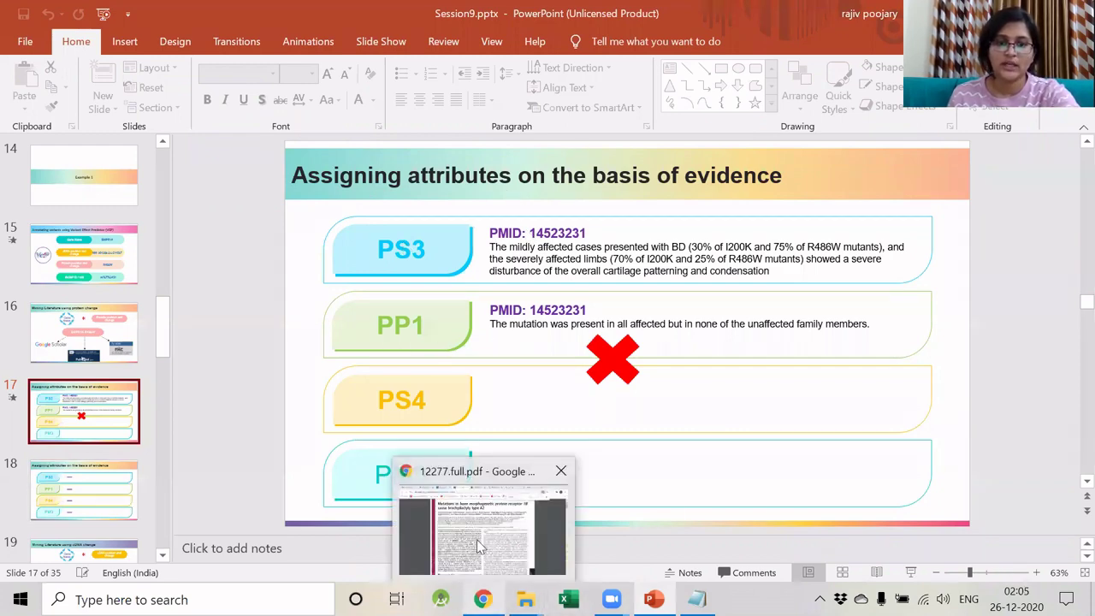
left_click(482, 538)
left_click(175, 14)
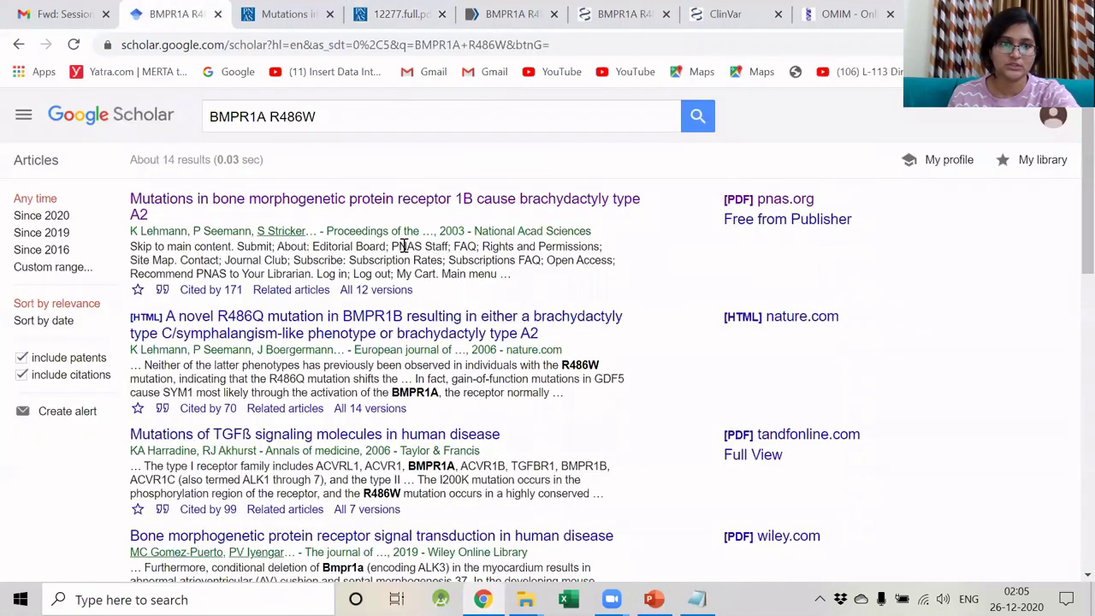
Step: Scroll through the BMPR1A R486W Scholar results down to the 2010 German thesis
scroll(402, 248, "down", 1)
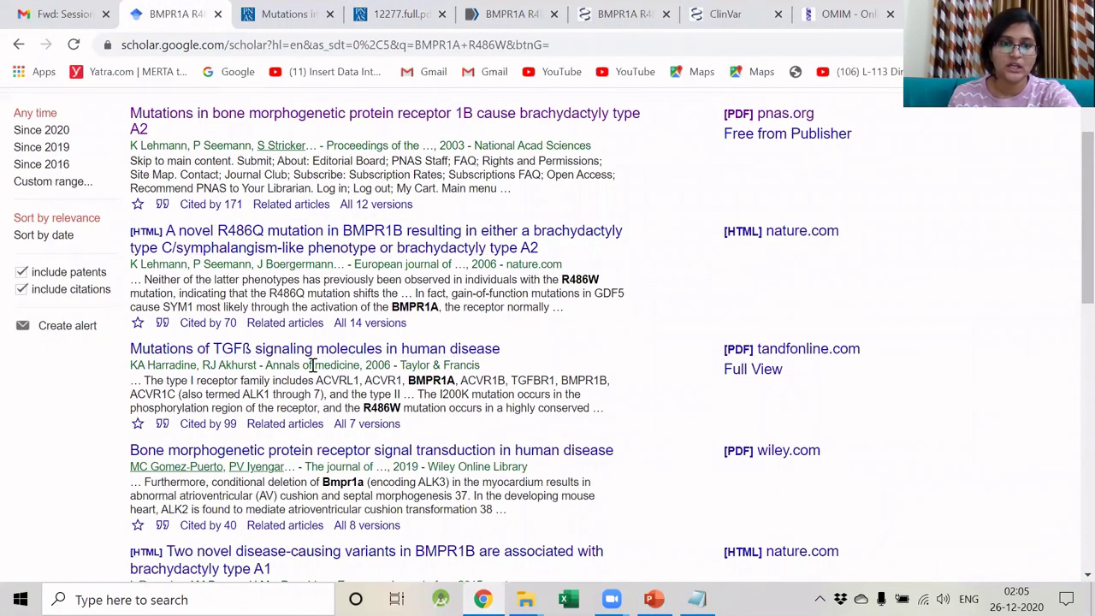
scroll(312, 366, "down", 2)
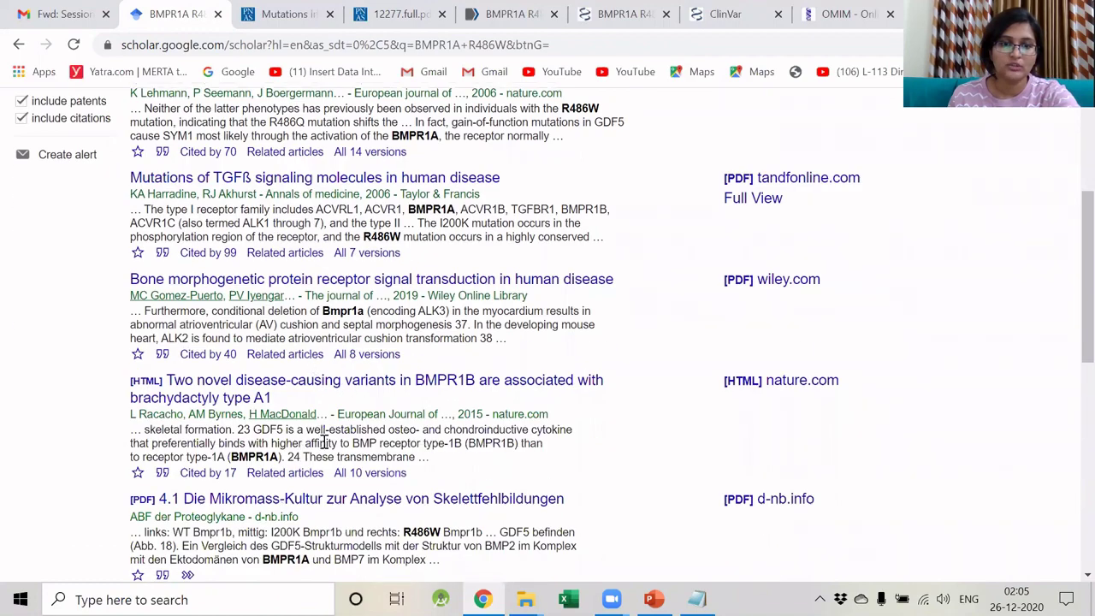
scroll(368, 445, "up", 2)
scroll(369, 449, "down", 6)
scroll(370, 452, "down", 3)
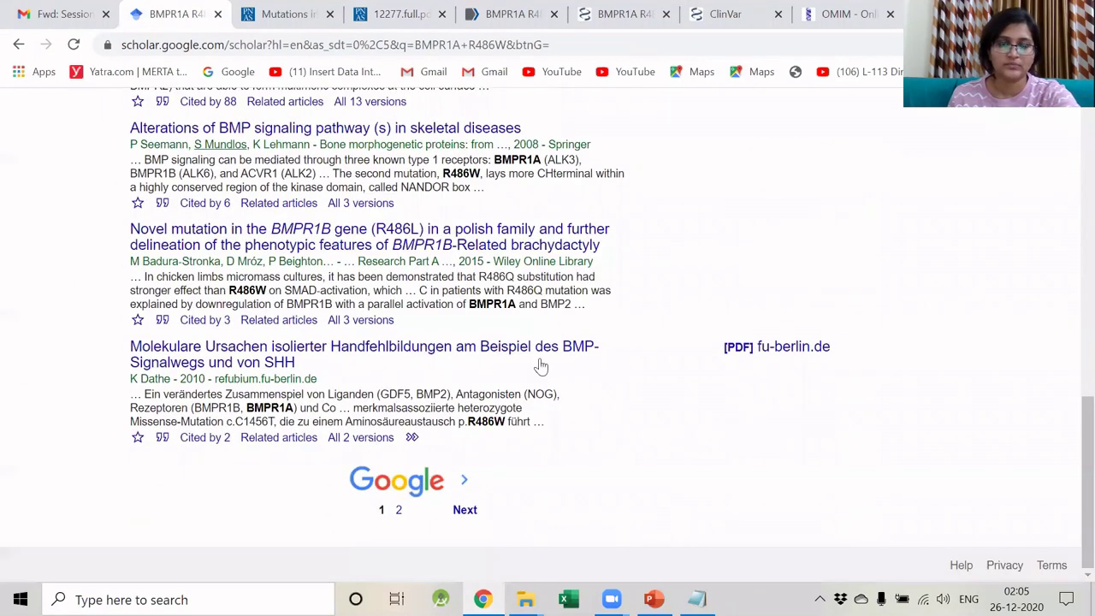
Step: Present slide 18 through slide 19 on mining literature by cDNA change
left_click(653, 597)
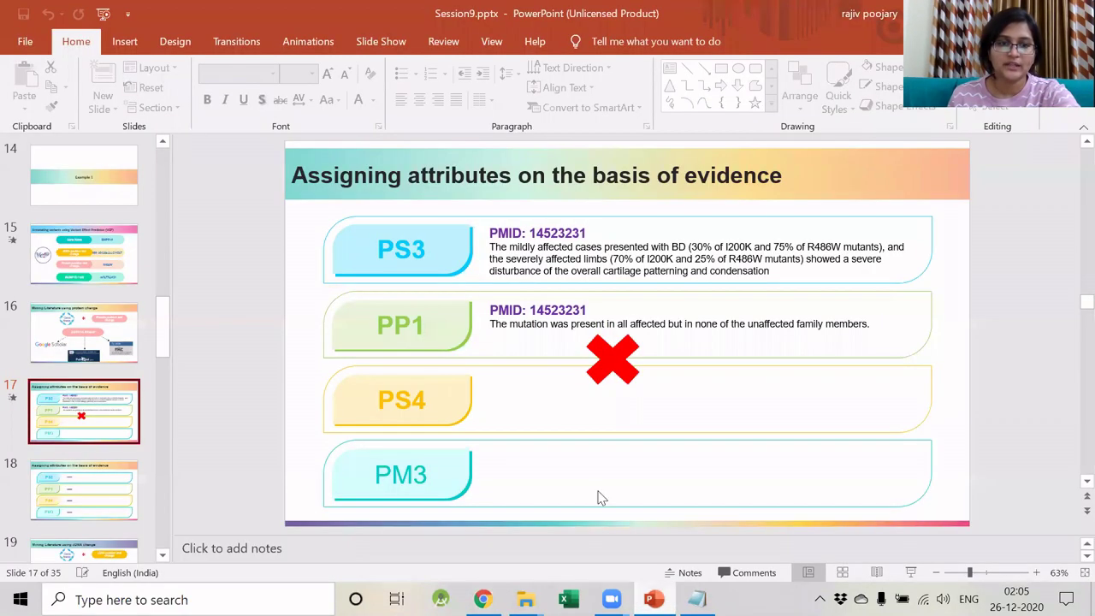
key("Down")
left_click(909, 576)
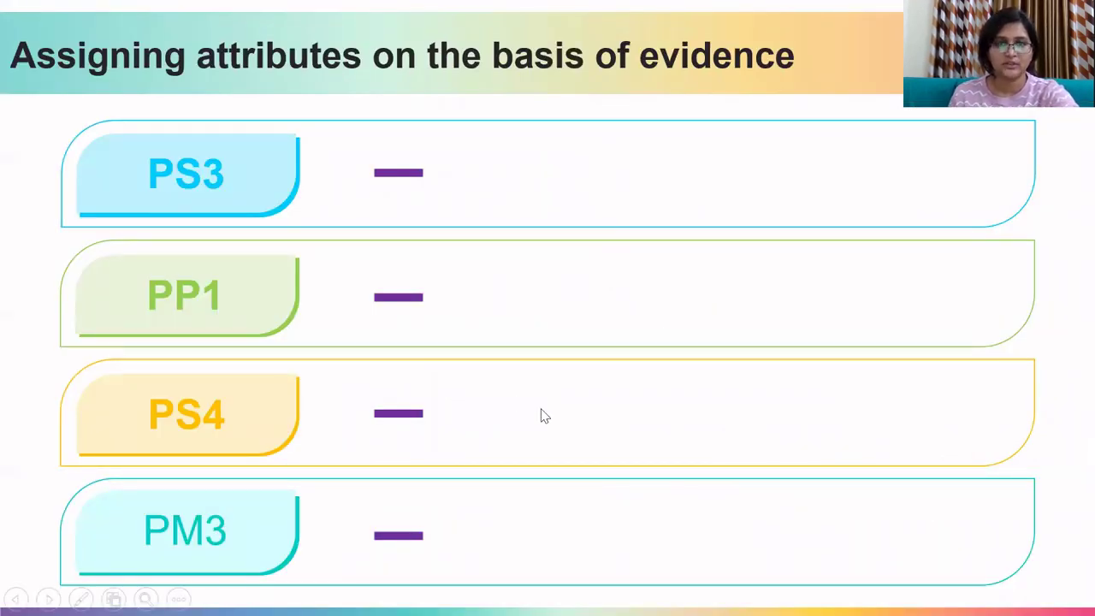
left_click(906, 217)
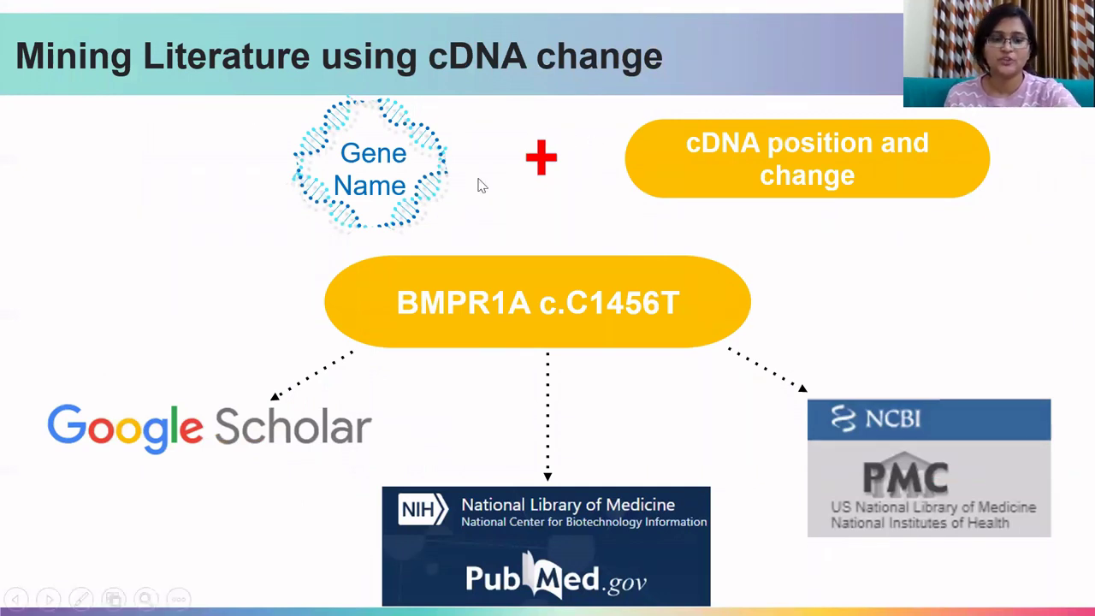
key("Escape")
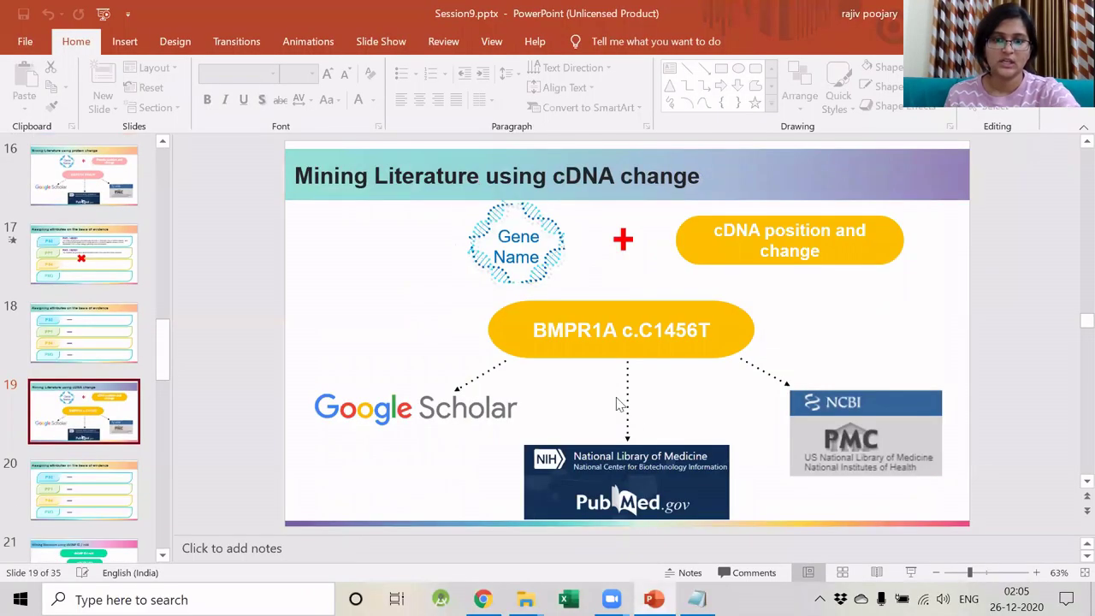
Step: Select the 'BMPR1A c.C1456T' term in the Notepad notes and return to Scholar
left_click(697, 599)
left_click_drag(148, 179, 23, 183)
key("ctrl+c")
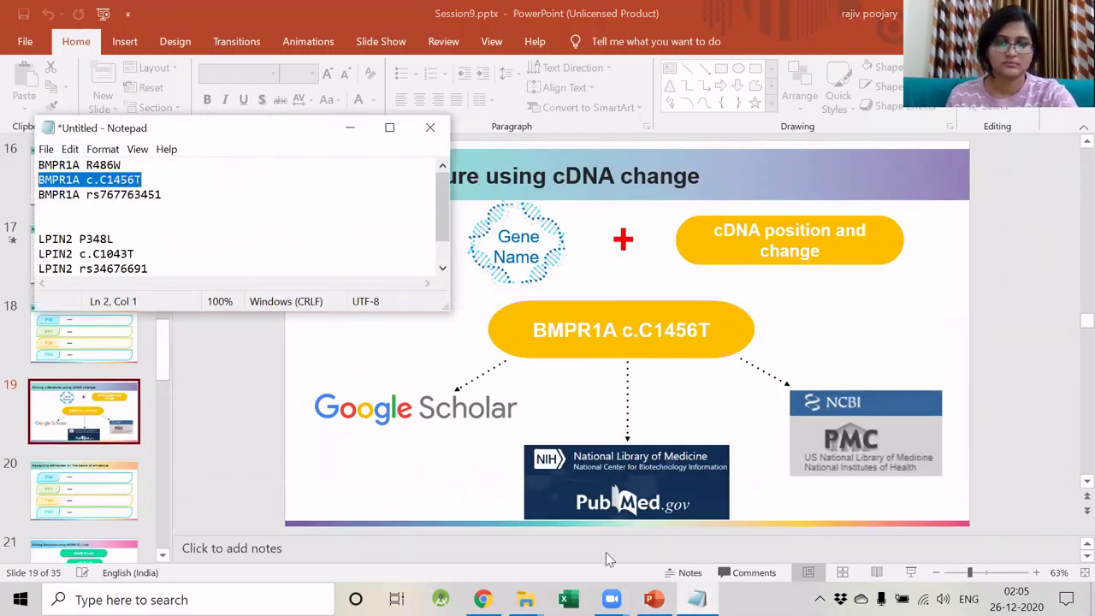
left_click(654, 599)
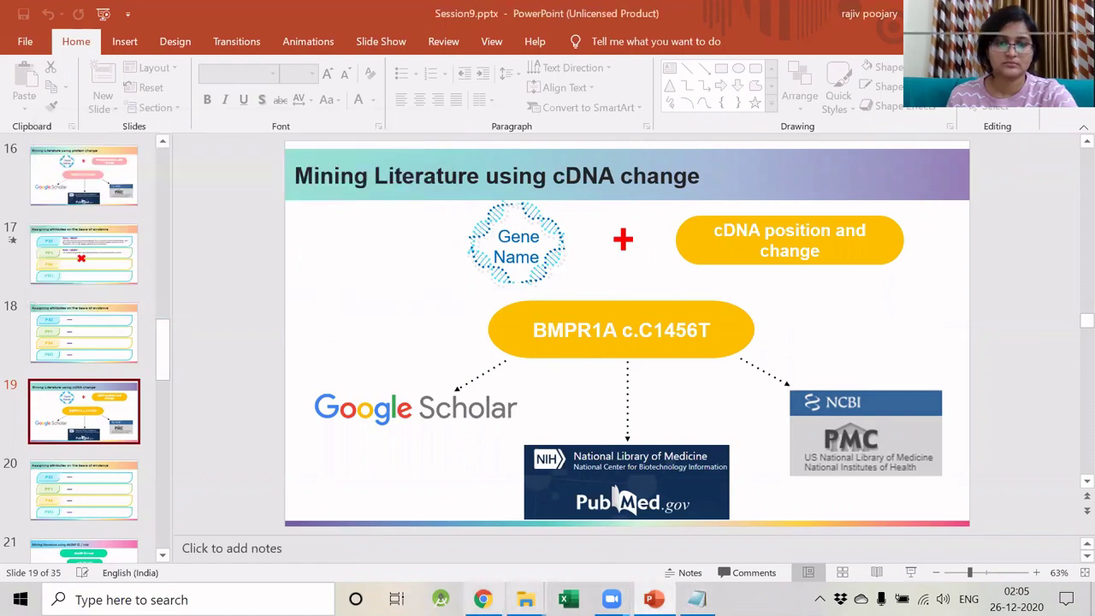
left_click(483, 598)
scroll(242, 93, "up", 3)
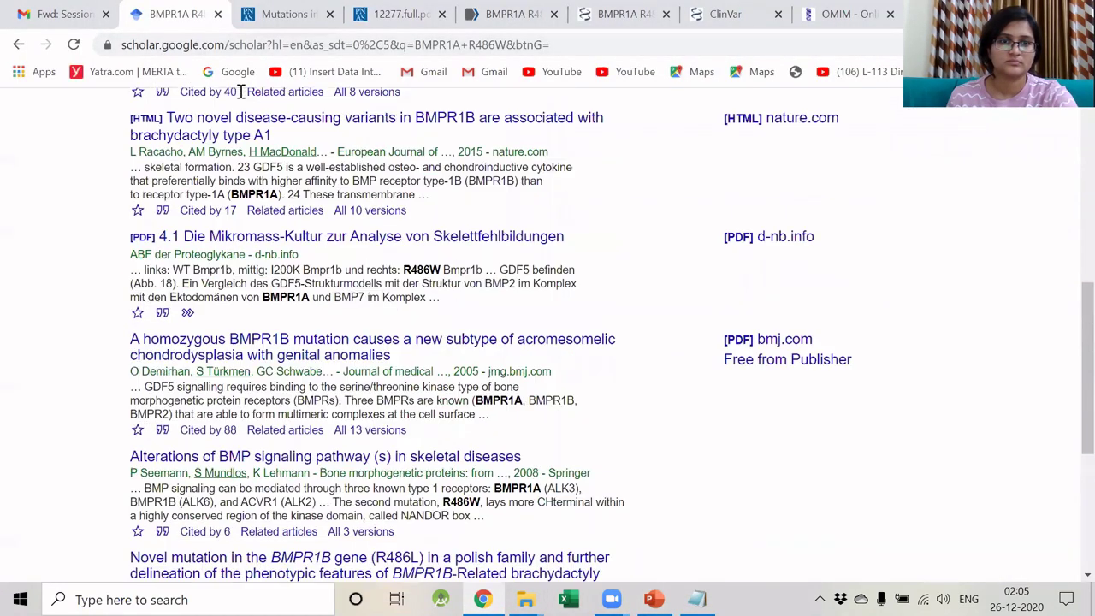
scroll(242, 92, "up", 5)
Step: Search Google Scholar for BMPR1A c.C1456T
left_click(256, 115)
key("ctrl+a")
key("ctrl+v")
key("Return")
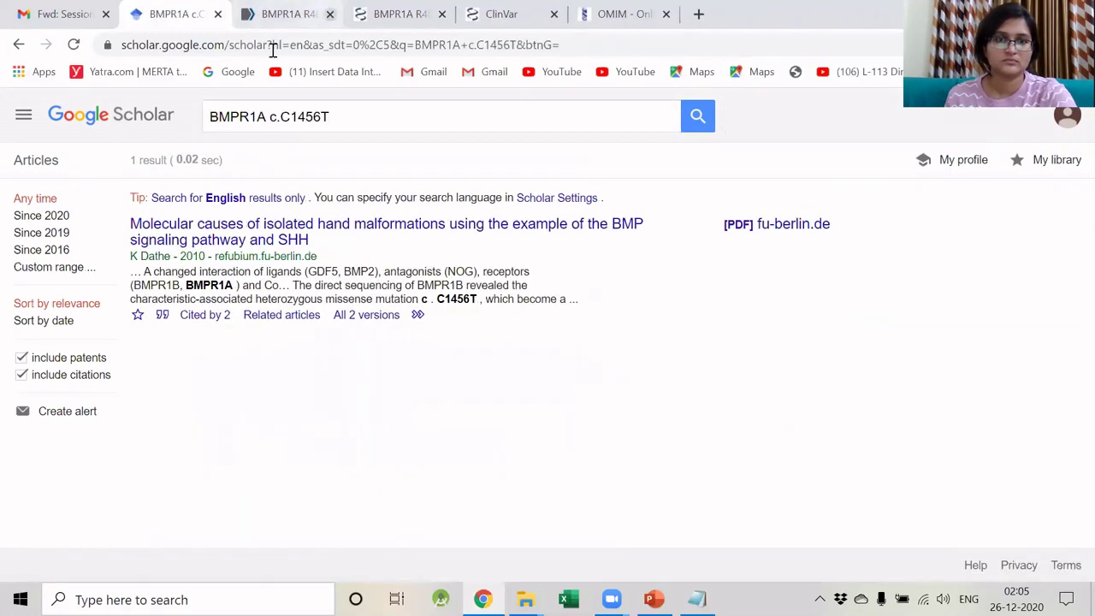
Step: Run the same BMPR1A c.C1456T search in PubMed and PMC
left_click(278, 14)
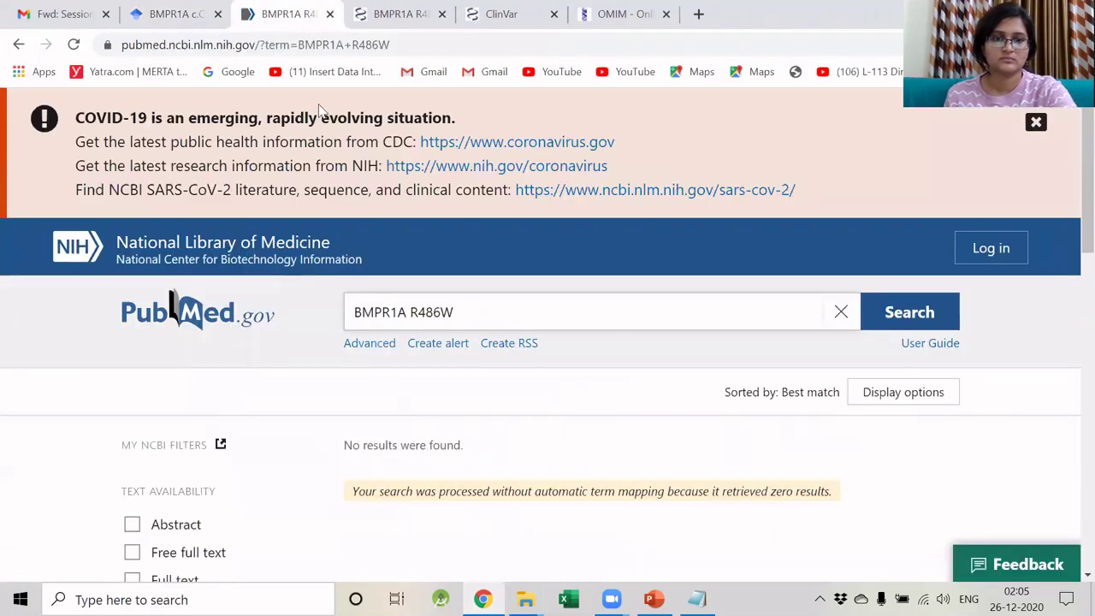
key("ctrl+a")
key("ctrl+v")
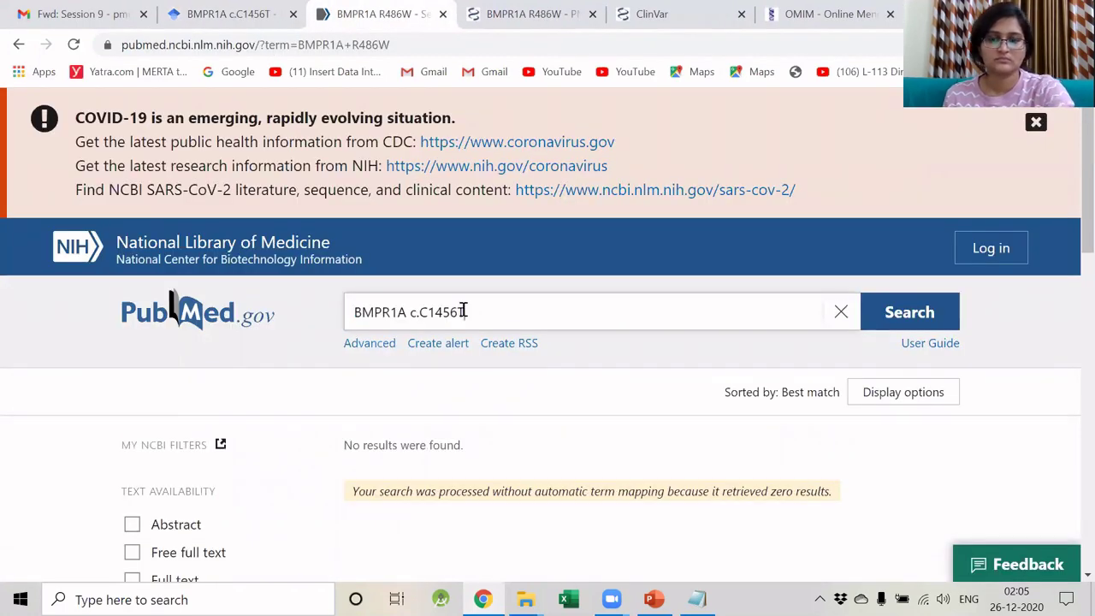
key("Return")
key("ctrl+Tab")
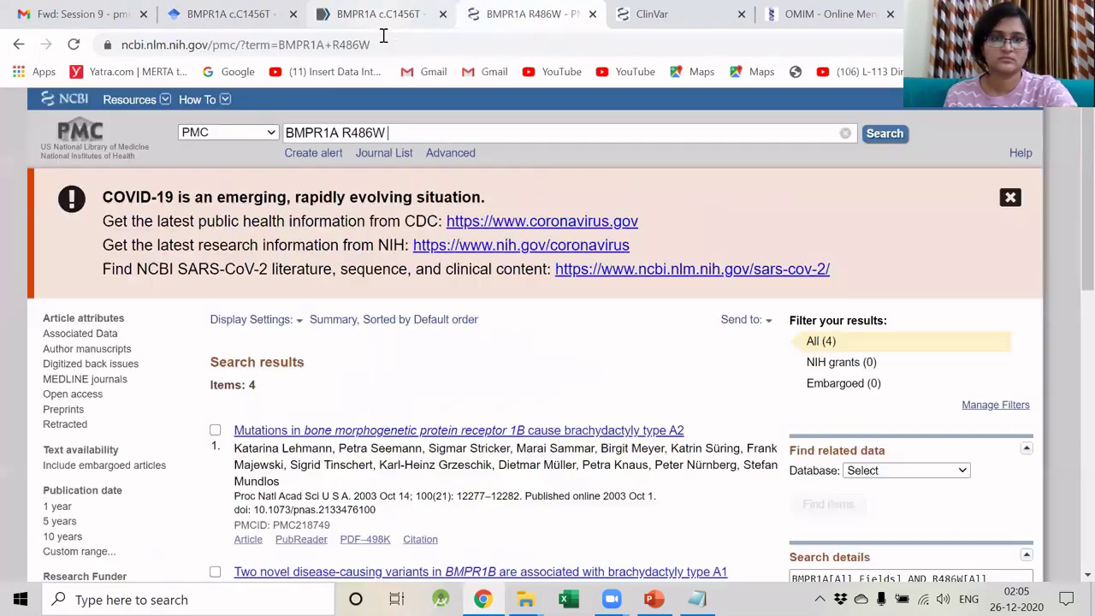
left_click(388, 134)
key("ctrl+a")
key("ctrl+v")
key("Return")
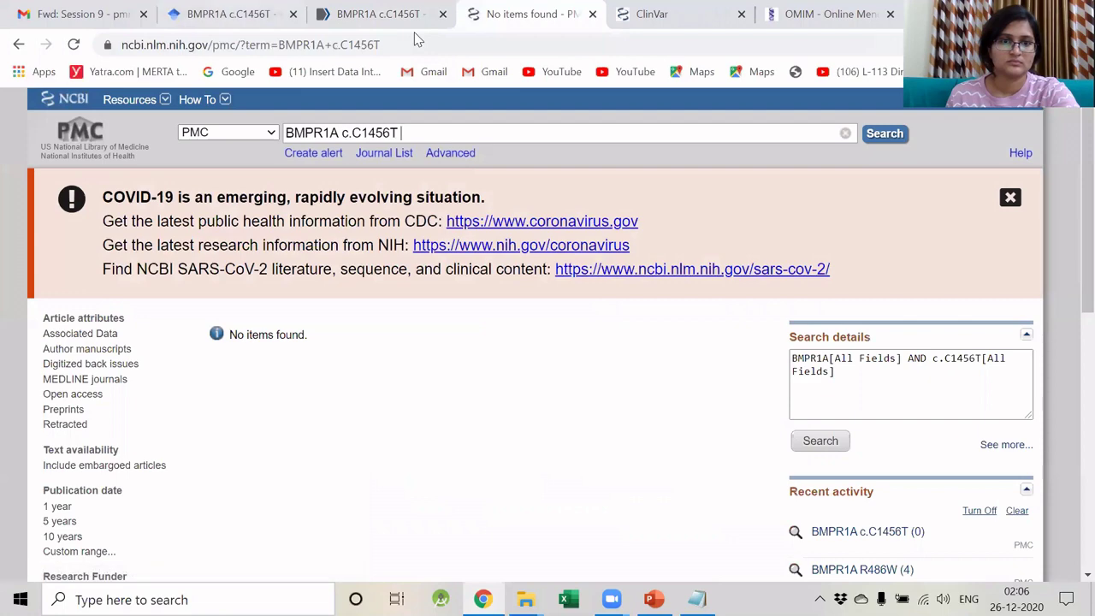
Step: Compare the results, inspect the single Refubium thesis hit, then return to PowerPoint
key("ctrl+2")
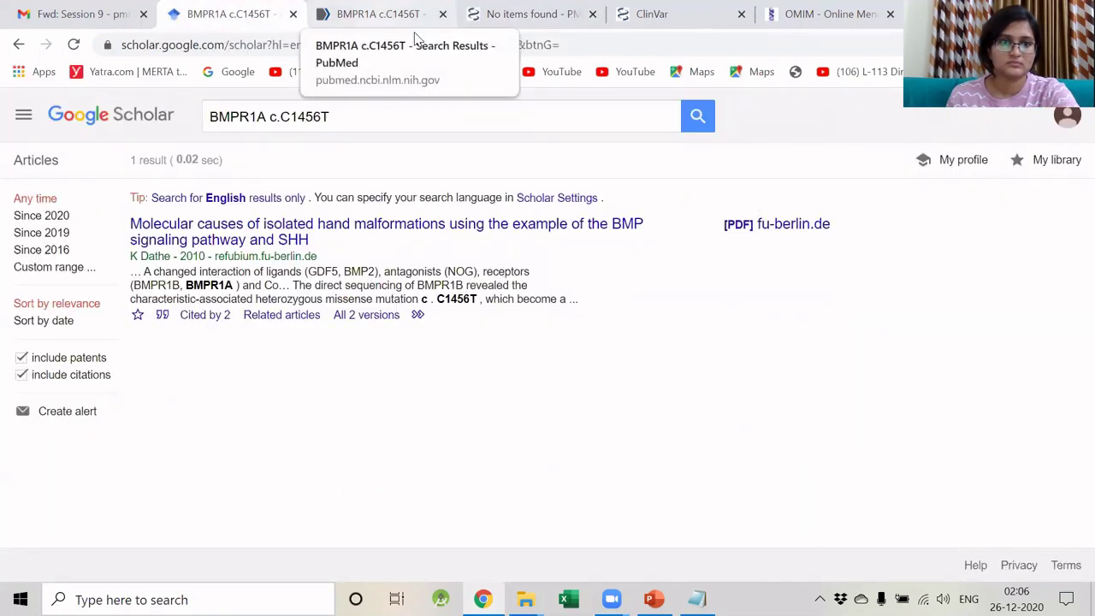
key("ctrl+3")
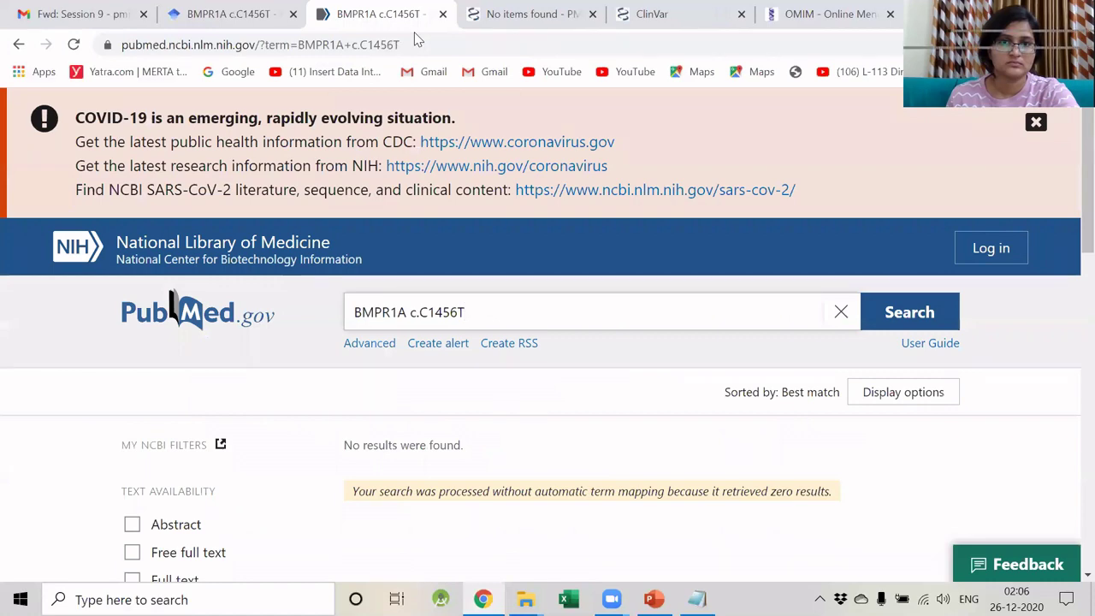
left_click(208, 26)
middle_click(275, 237)
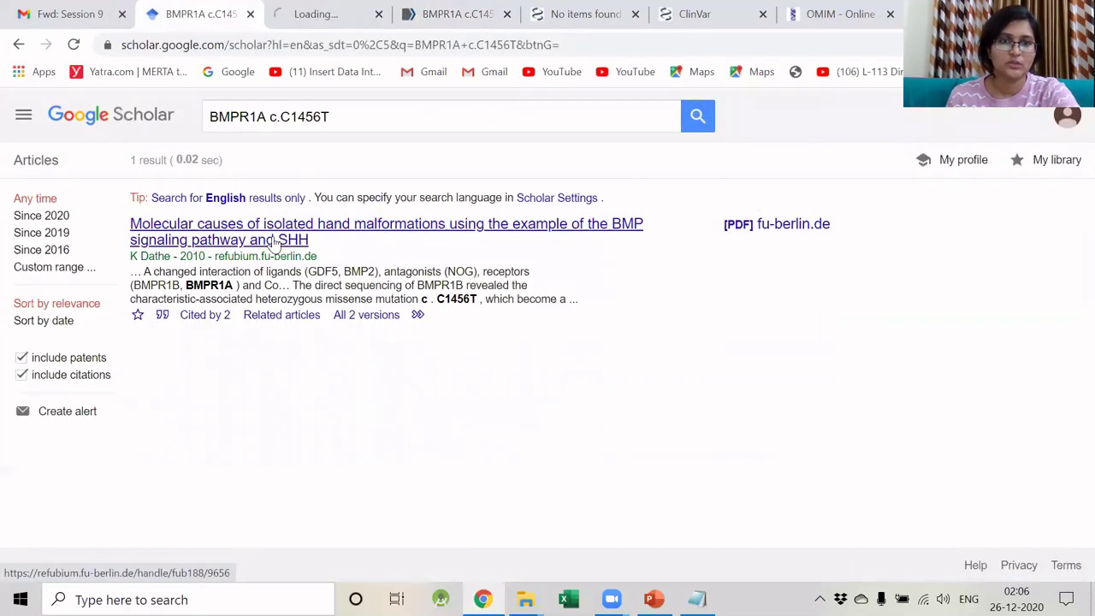
key("ctrl+Tab")
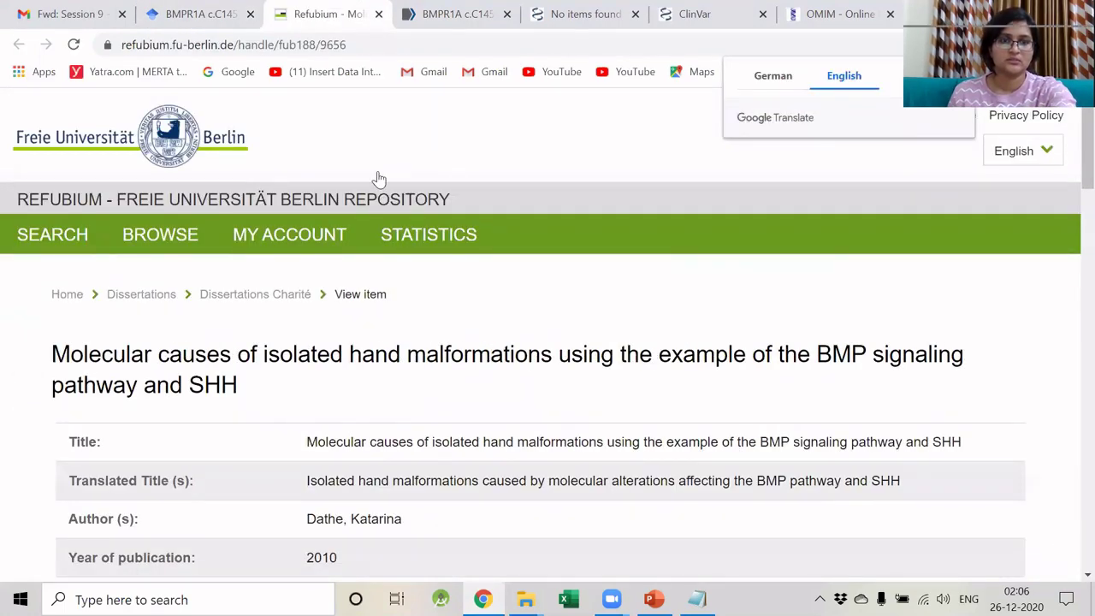
left_click(232, 14)
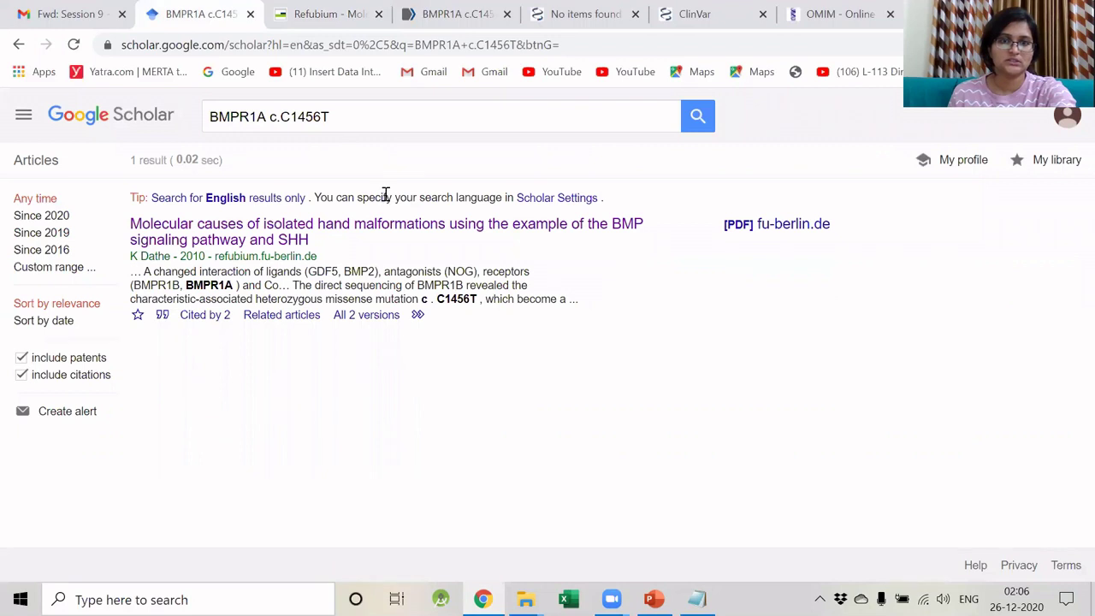
left_click(379, 14)
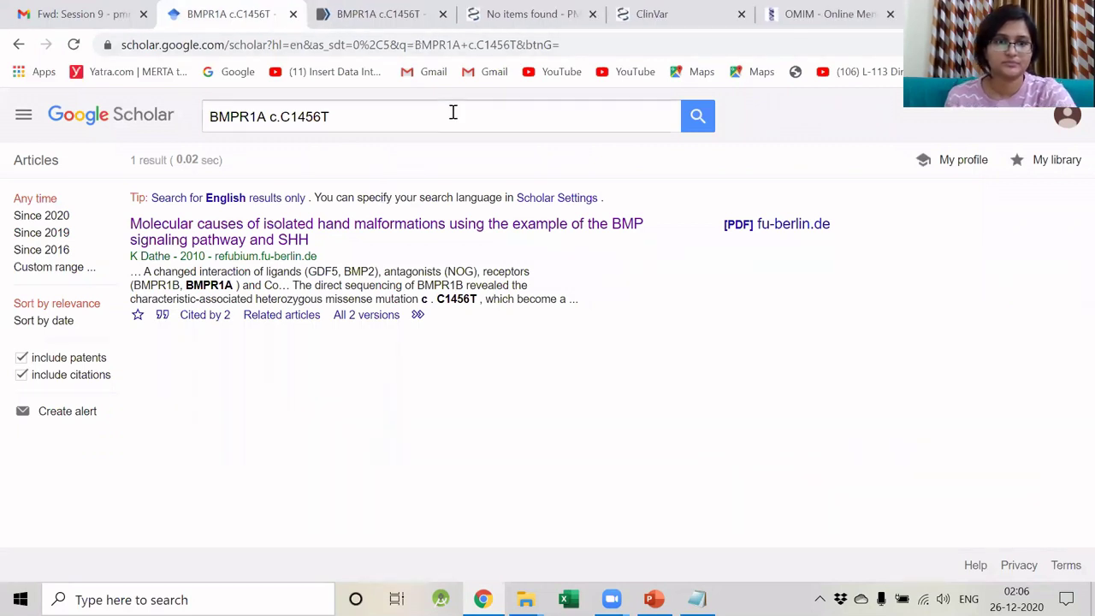
key("alt+Tab")
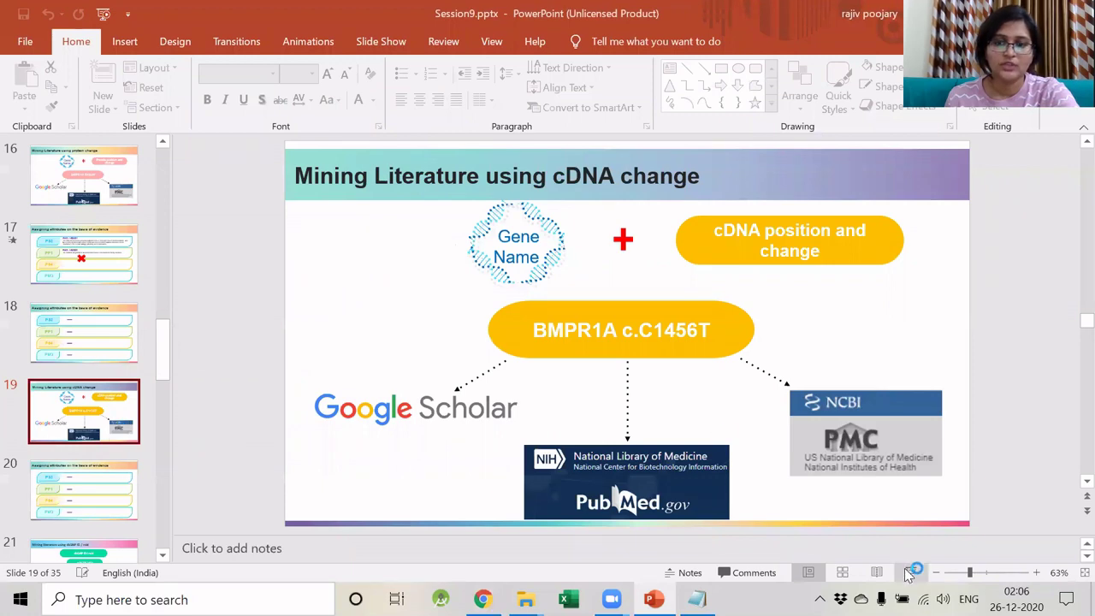
Step: Look over the PubMed and PMC results tabs in the browser
key("alt+Tab")
left_click(402, 15)
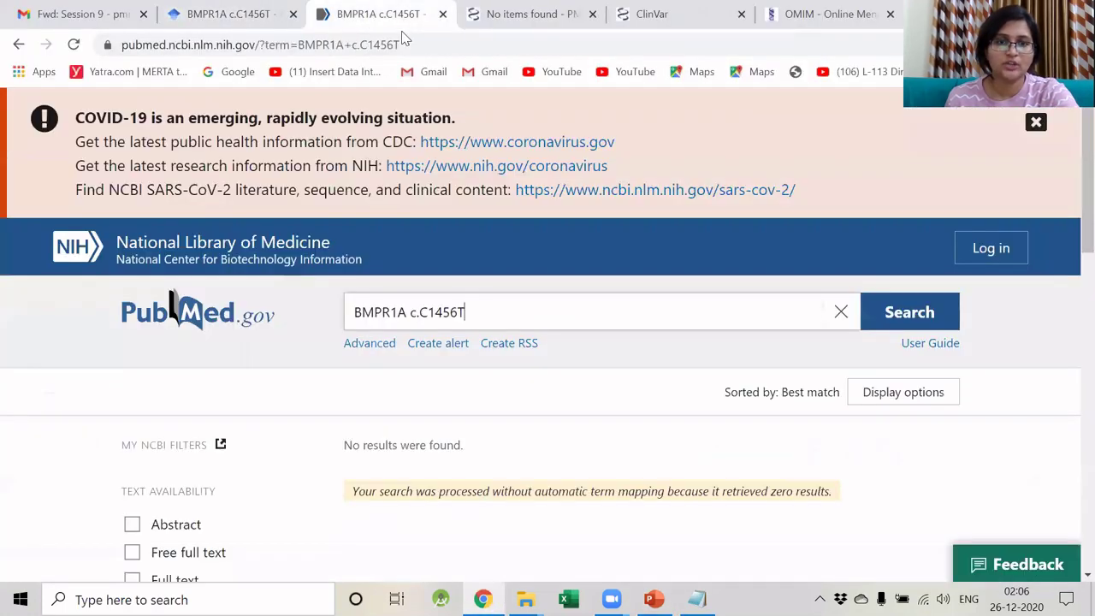
left_click(460, 25)
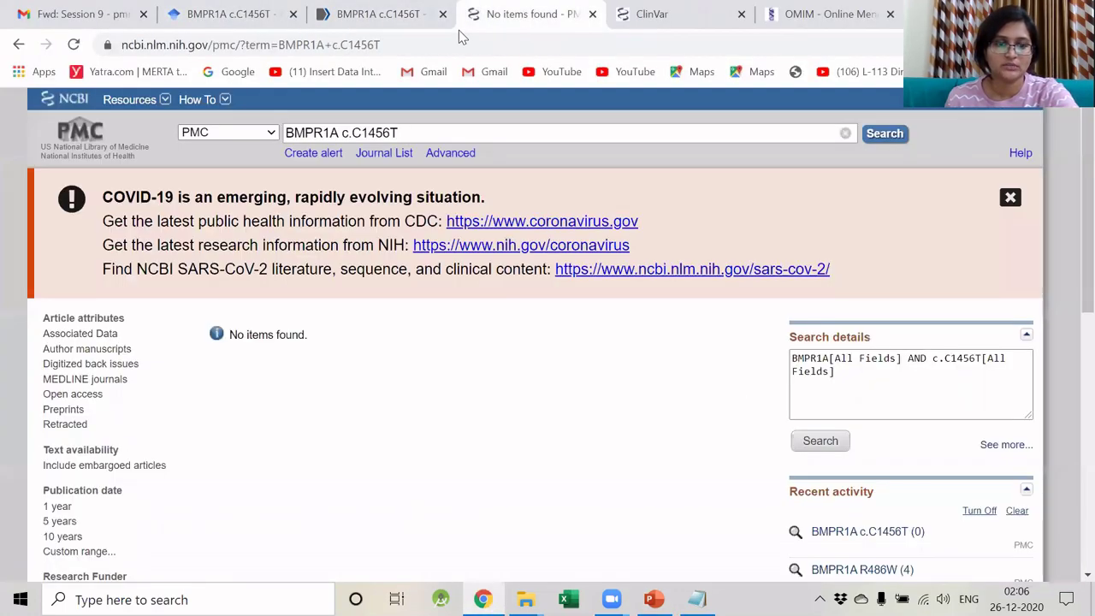
Step: Present the cDNA-change and rsID mining slides, then go back to the browser
key("alt+Tab")
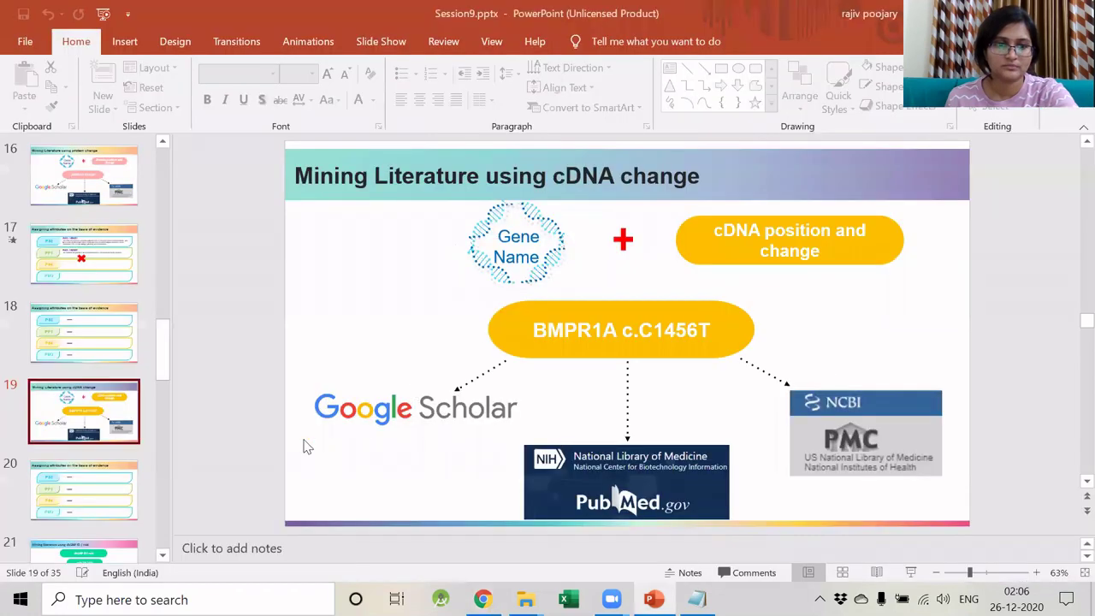
left_click(908, 572)
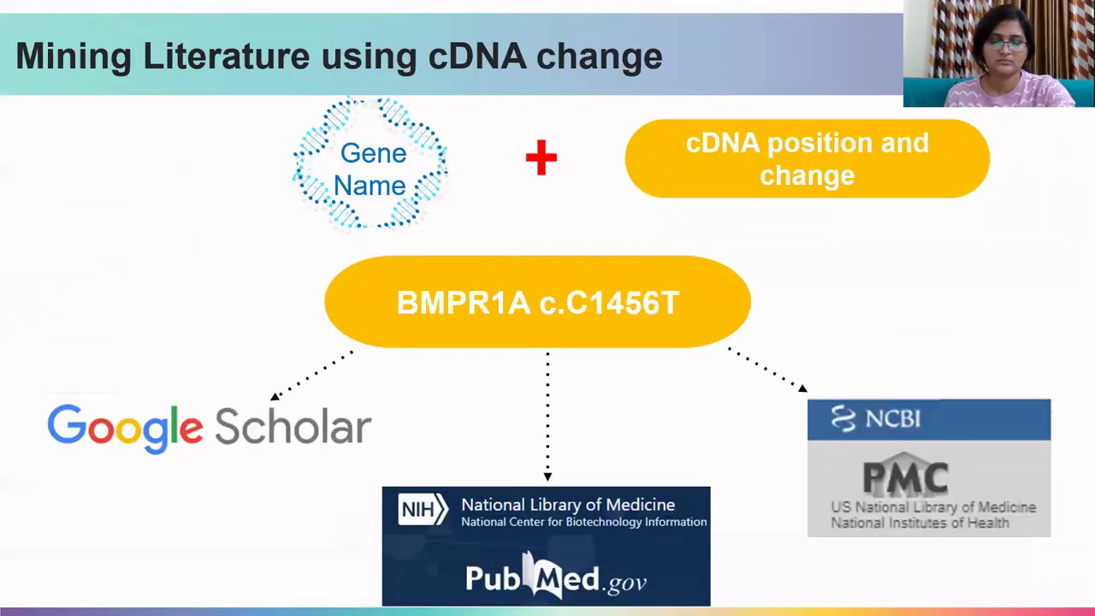
key("Right")
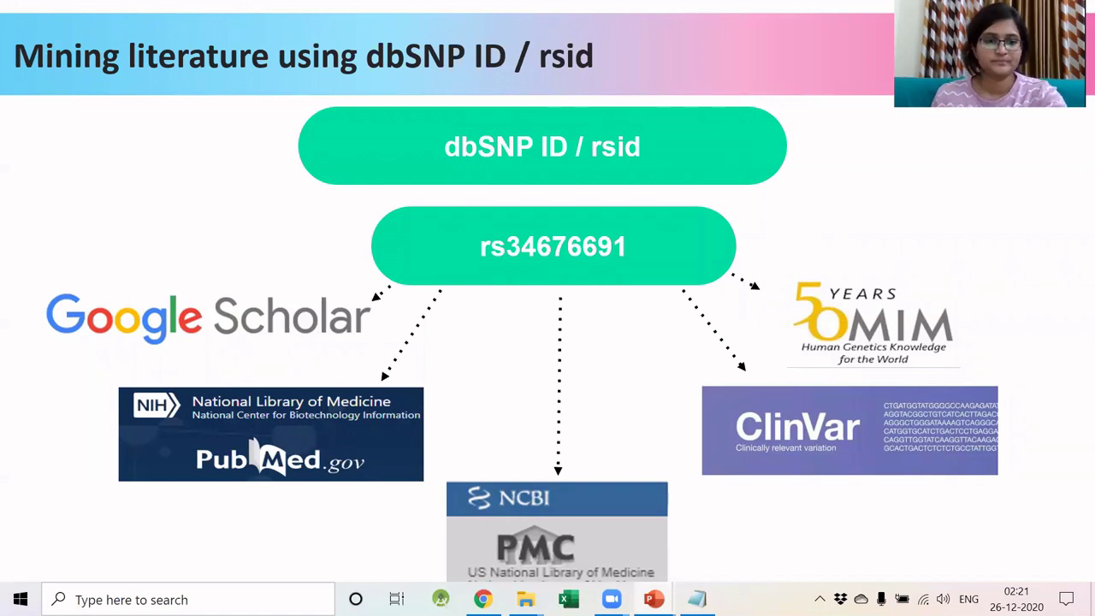
key("Escape")
key("alt+Tab")
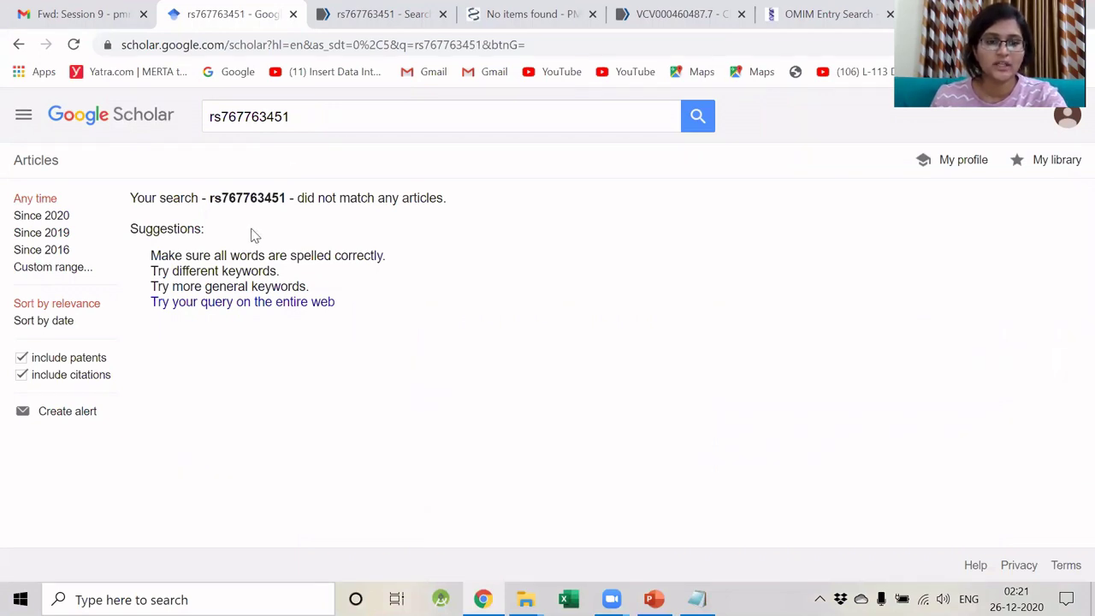
key("ctrl+Tab")
Step: Highlight ClinVar's Invitae sentence saying the variant is not reported in the literature
key("ctrl+Tab")
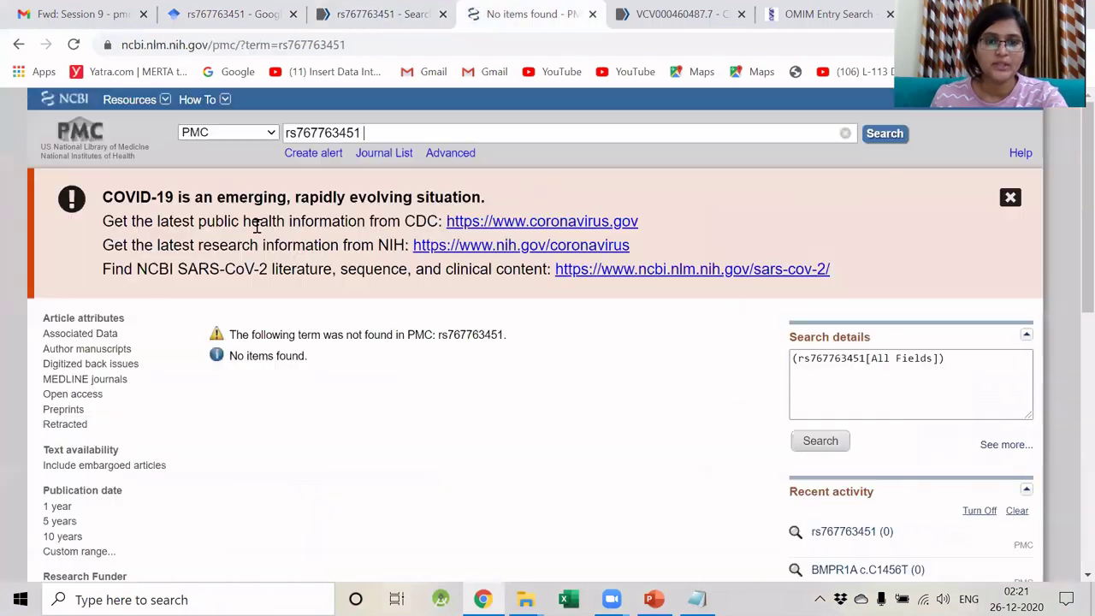
key("ctrl+Tab")
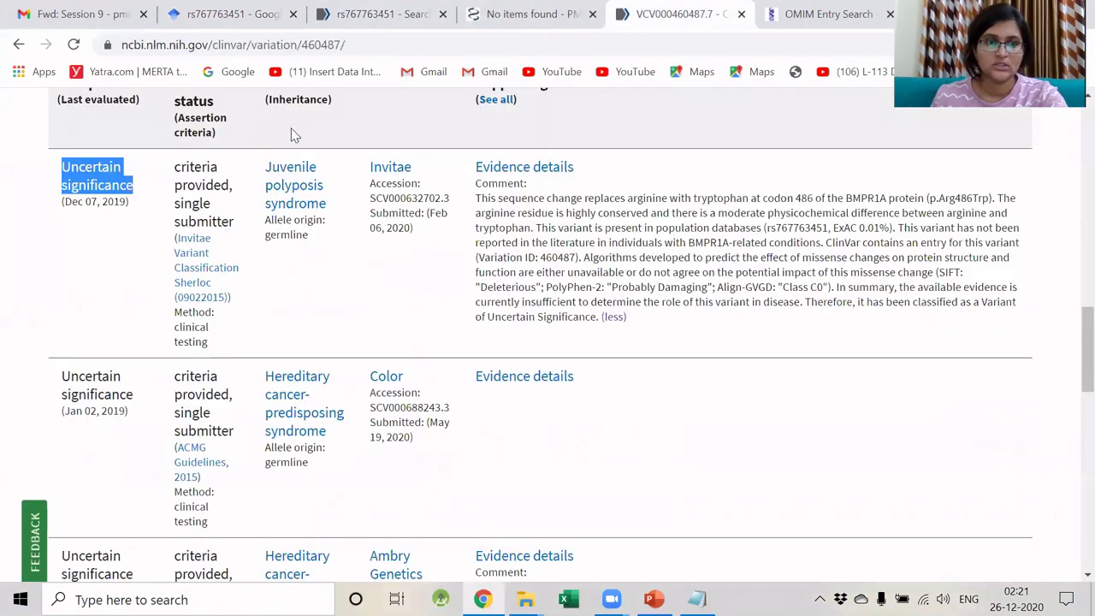
scroll(519, 308, "up", 15)
scroll(521, 310, "down", 8)
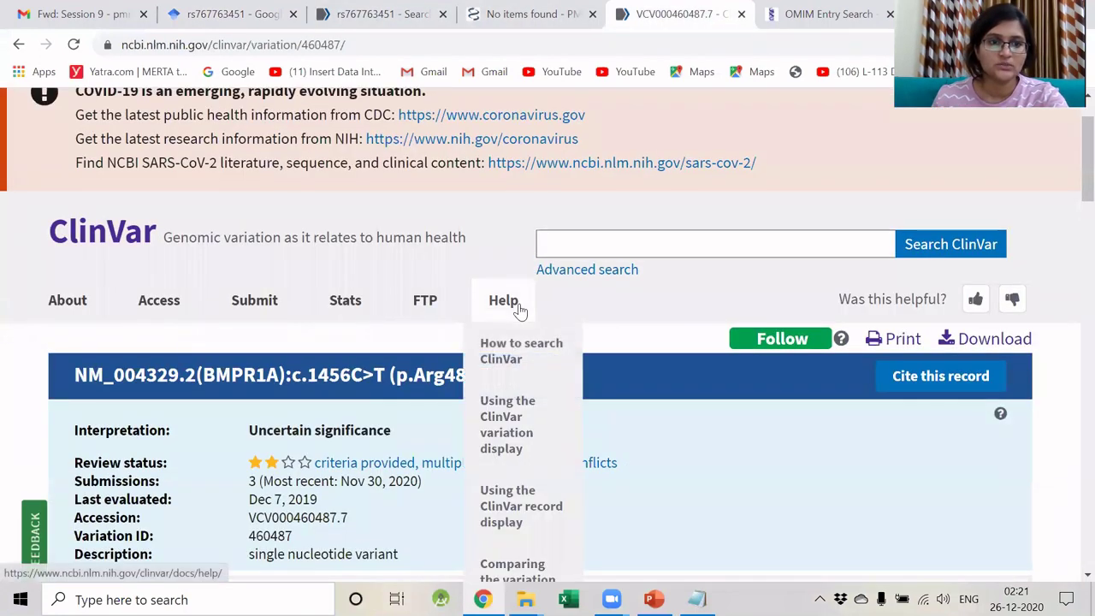
scroll(520, 311, "down", 5)
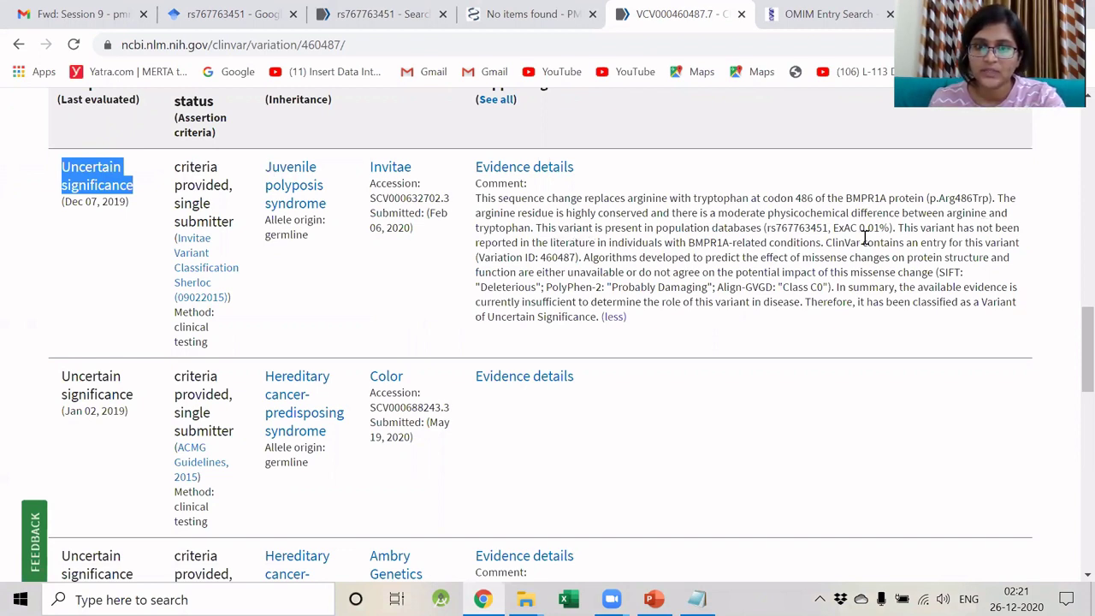
left_click_drag(898, 228, 829, 243)
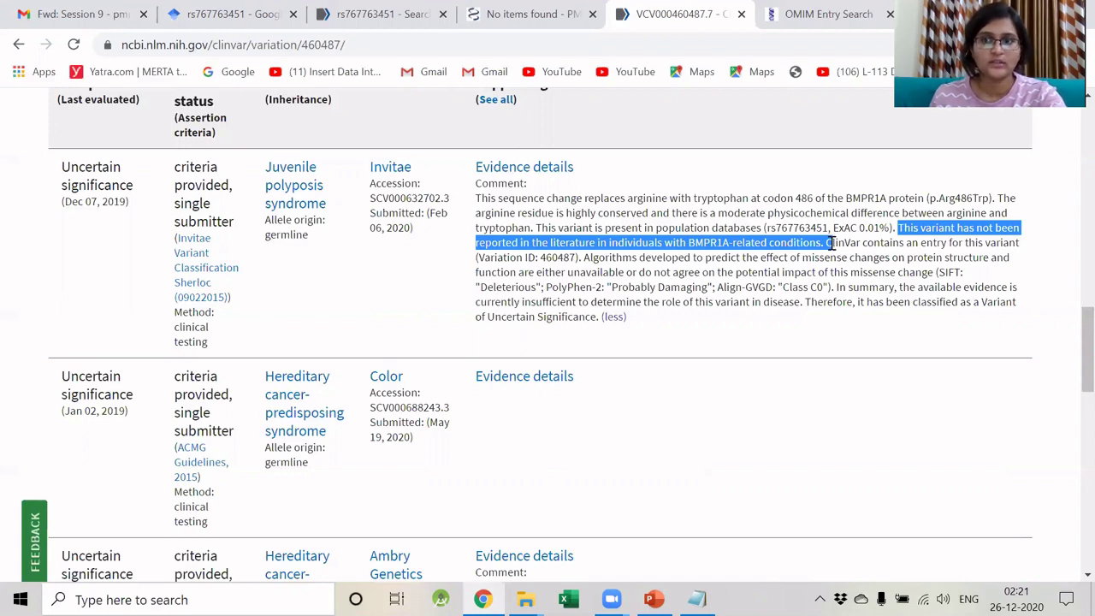
key("ctrl+Tab")
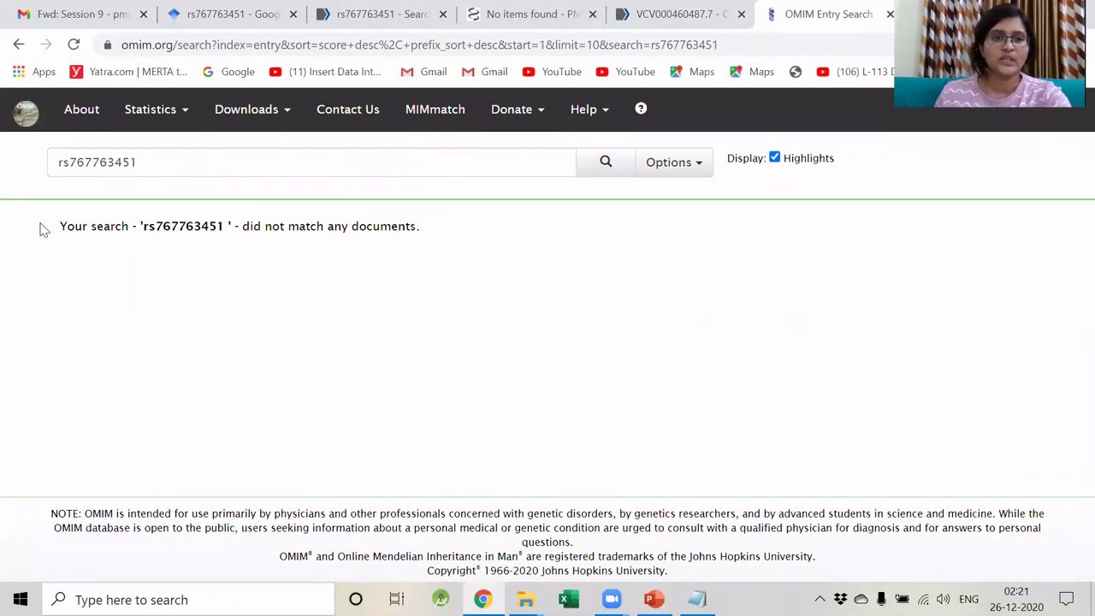
Step: Show slide 30 on assigning evidence attributes in PowerPoint
mouse_move(654, 600)
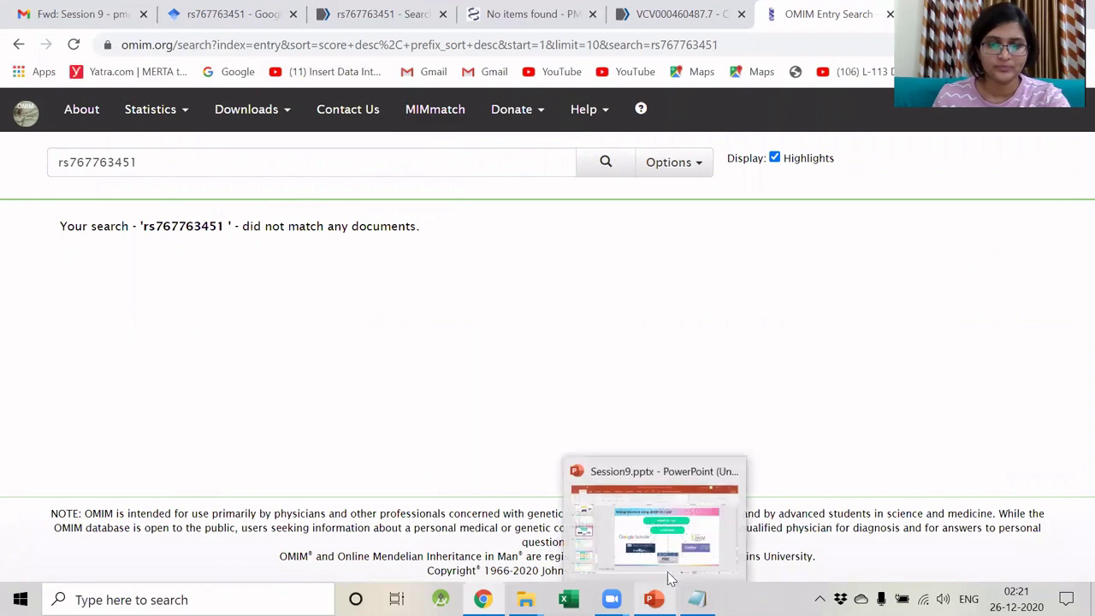
left_click(671, 539)
left_click(89, 398)
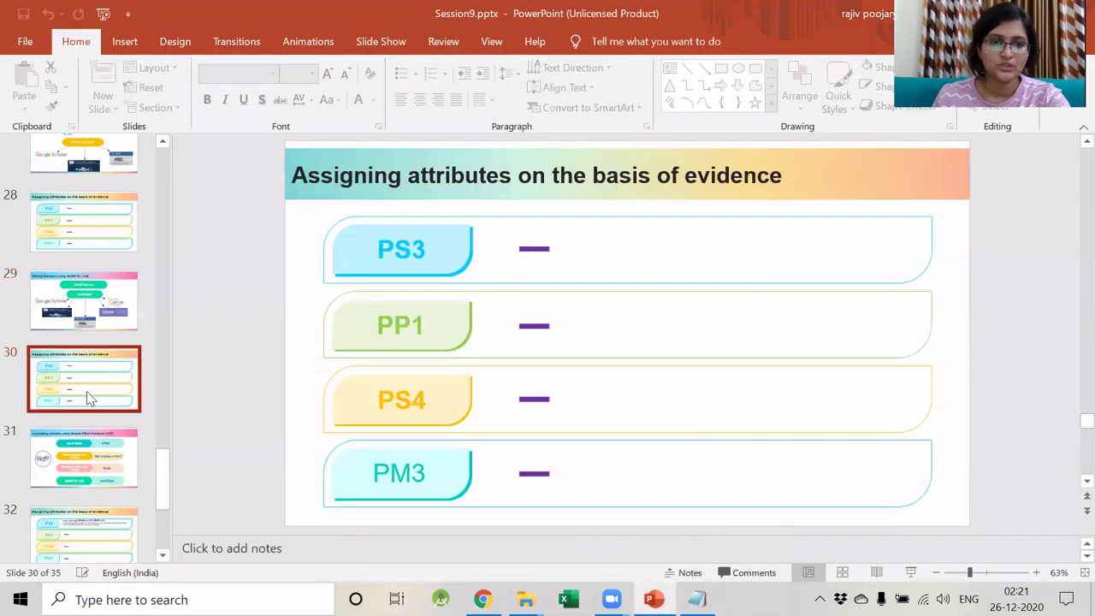
Step: Present from slide 30 past Example 2 to the protein-change mining slide
left_click(911, 573)
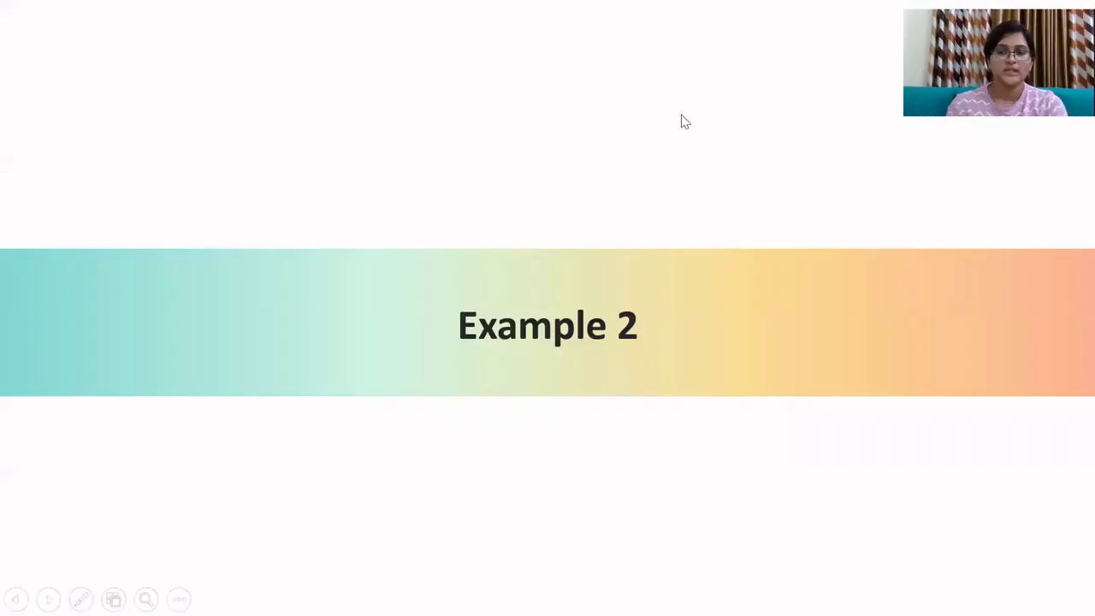
left_click(684, 121)
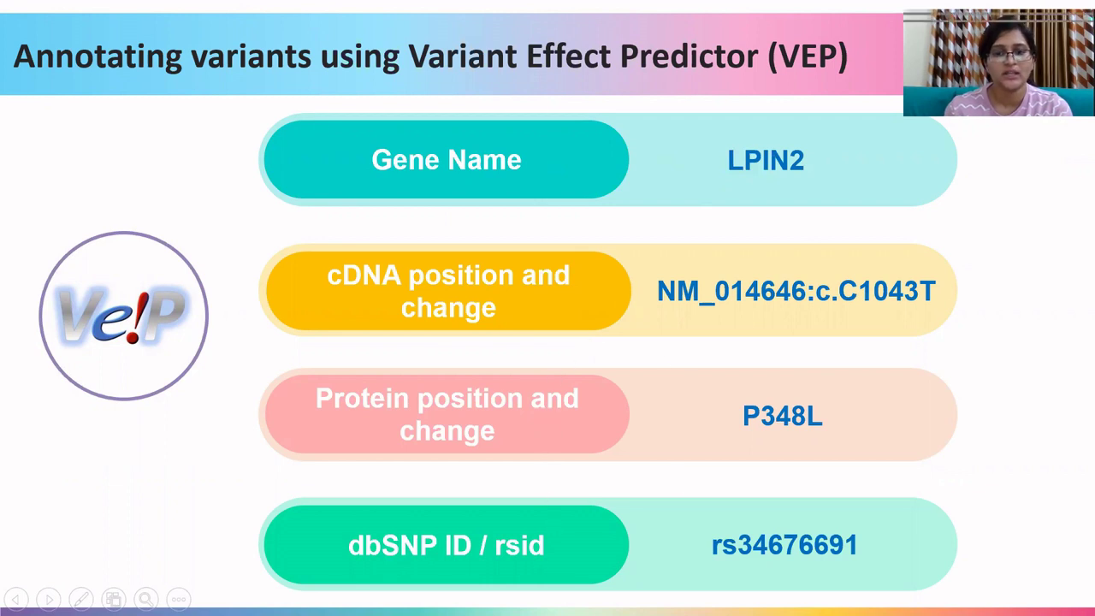
left_click(584, 505)
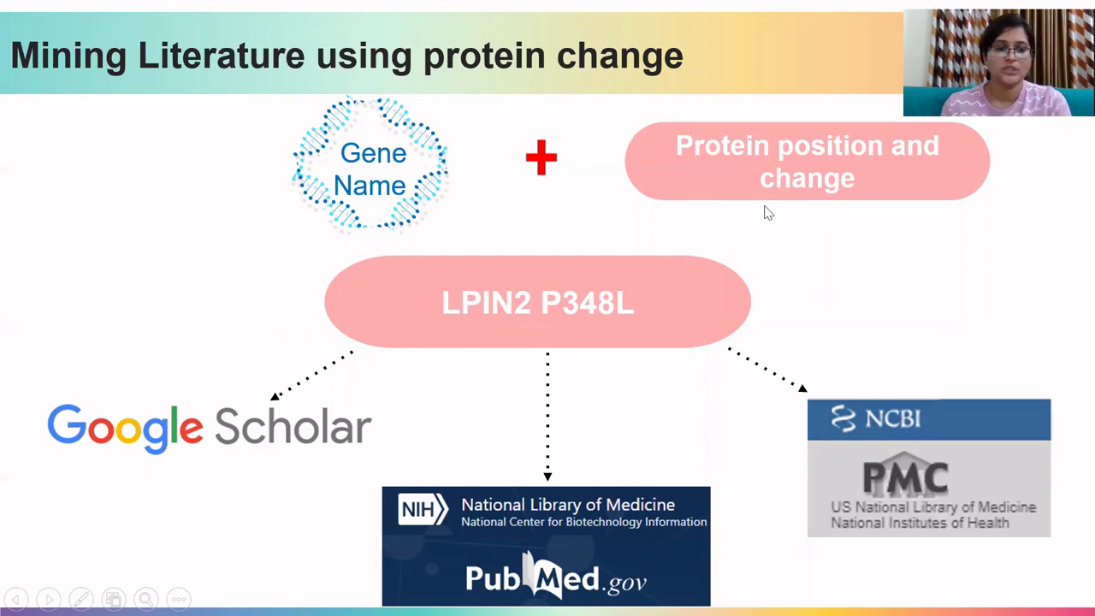
key("Escape")
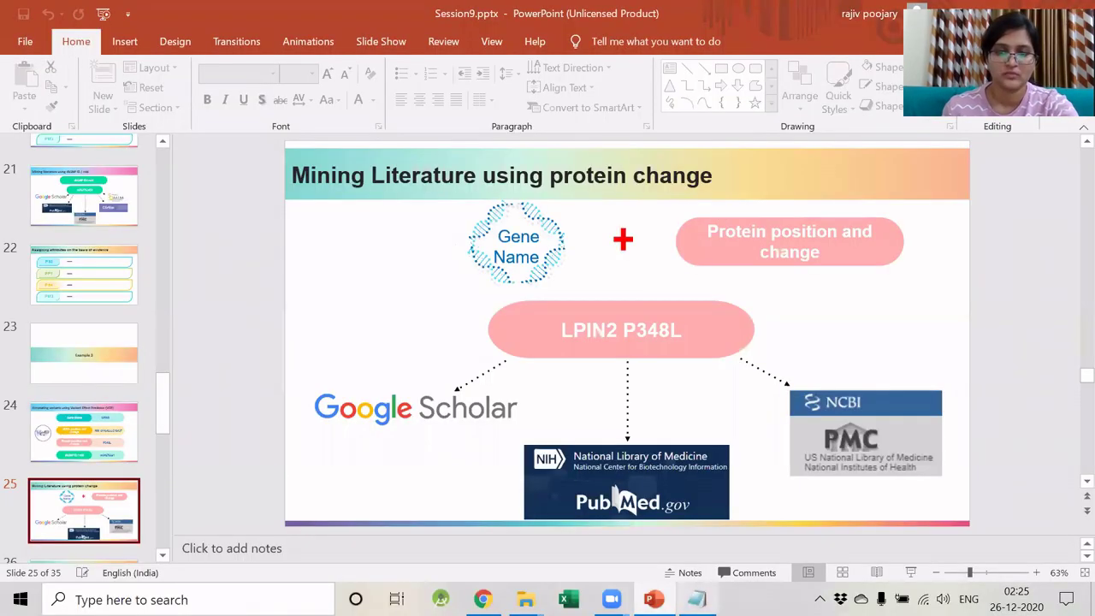
Step: Select 'LPIN2 P348L' in the Notepad notes and return to the Scholar search box
left_click(697, 599)
left_click_drag(137, 237, 38, 239)
key("ctrl+c")
left_click(483, 599)
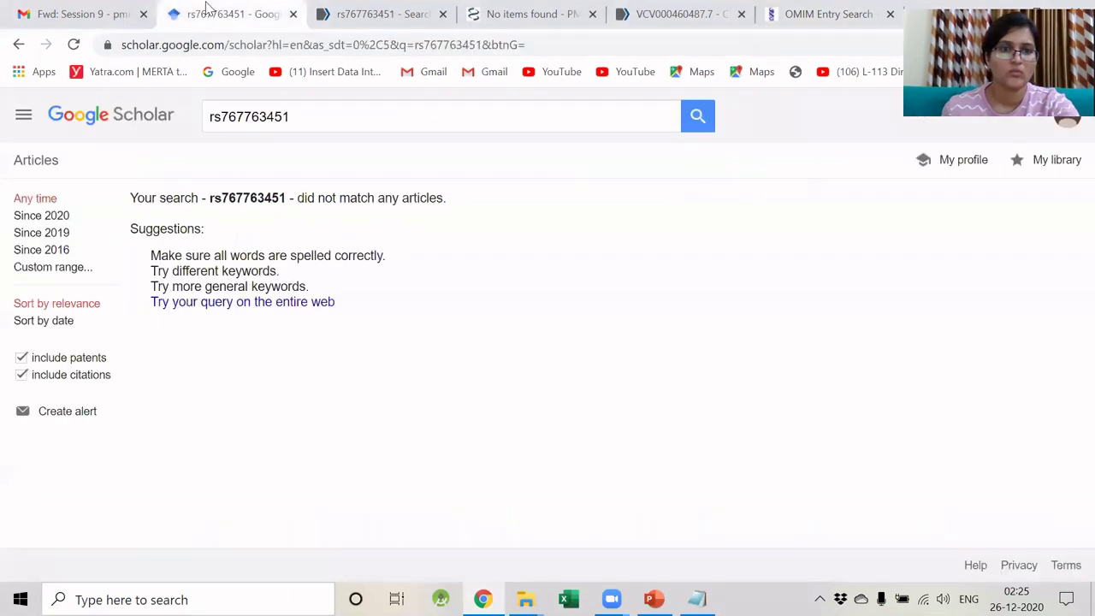
left_click(215, 115)
Step: Search Google Scholar and PubMed for LPIN2 P348L
double_click(214, 115)
key("ctrl+v")
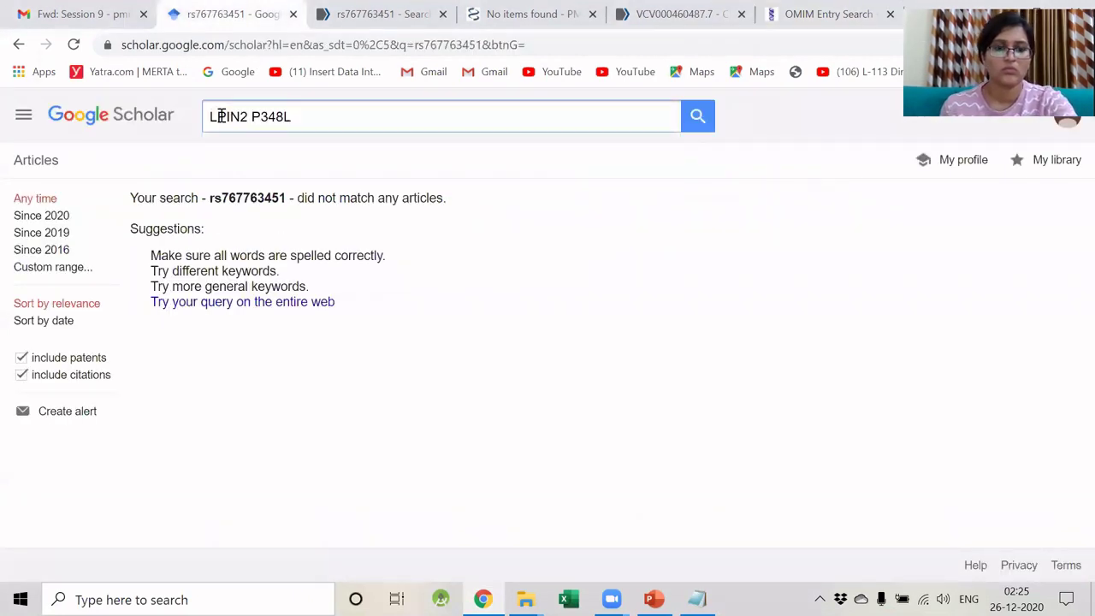
key("Return")
key("ctrl+Tab")
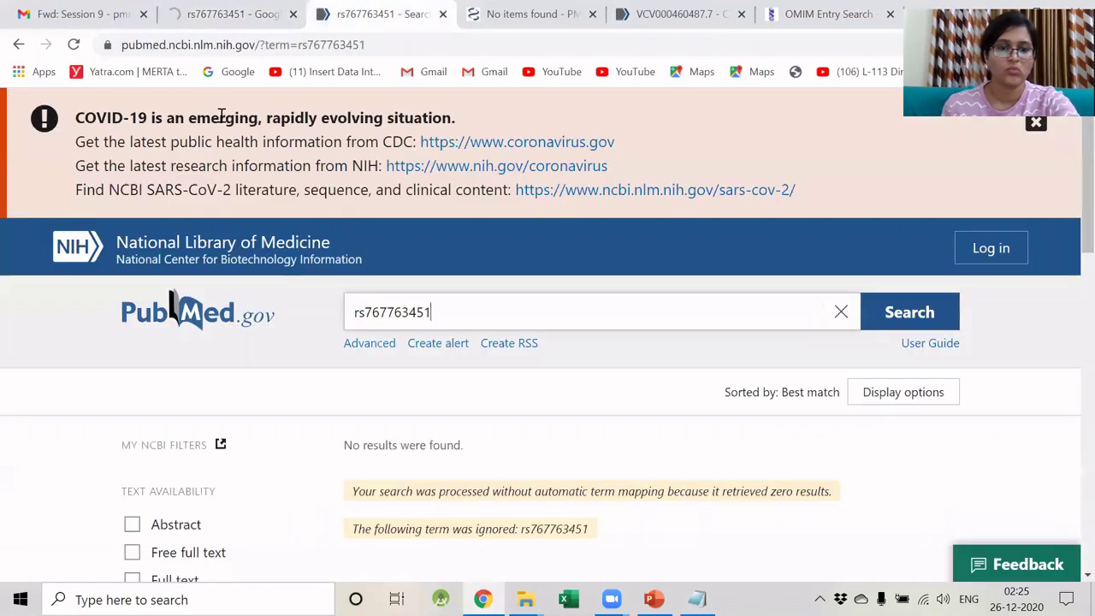
double_click(373, 309)
key("ctrl+v")
key("Return")
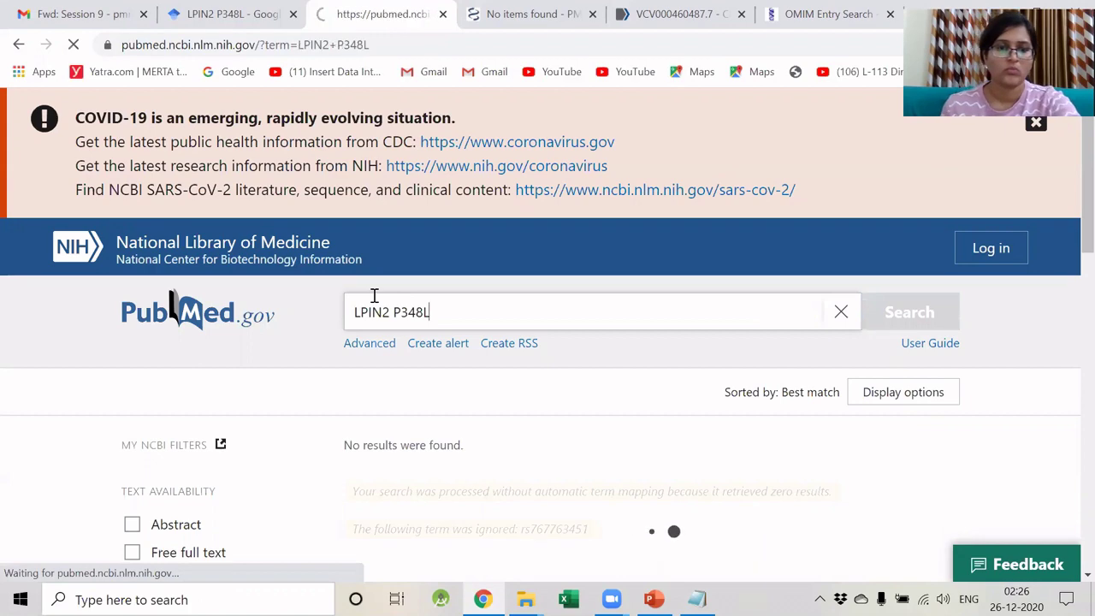
Step: Run the LPIN2 P348L search in PMC, then return to Scholar's five results
key("ctrl+Tab")
double_click(363, 142)
key("ctrl+v")
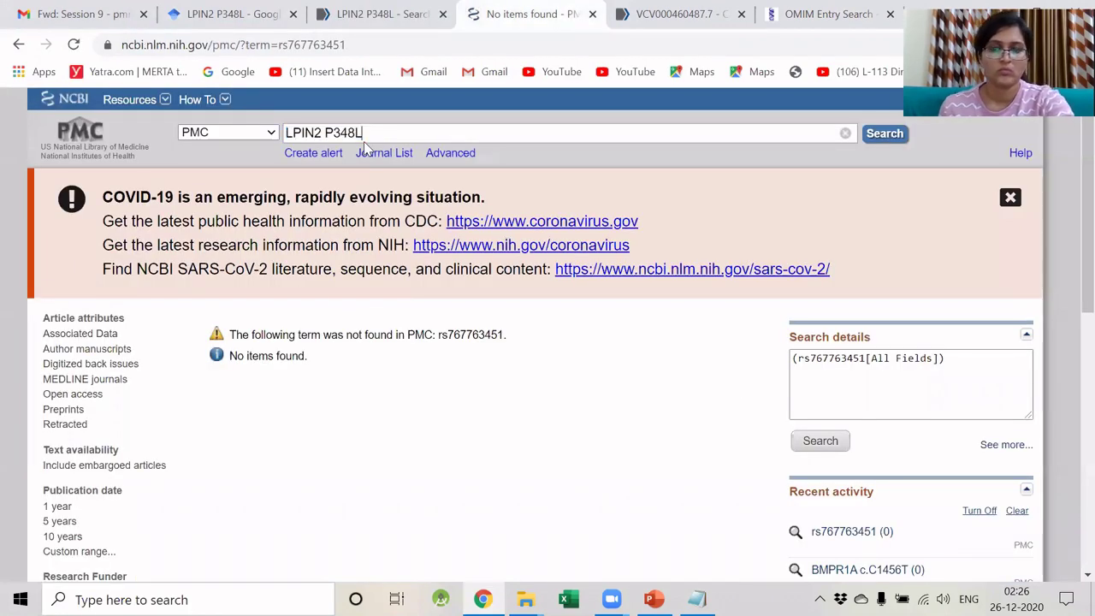
key("Return")
key("ctrl+shift+Tab")
key("ctrl+shift+Tab")
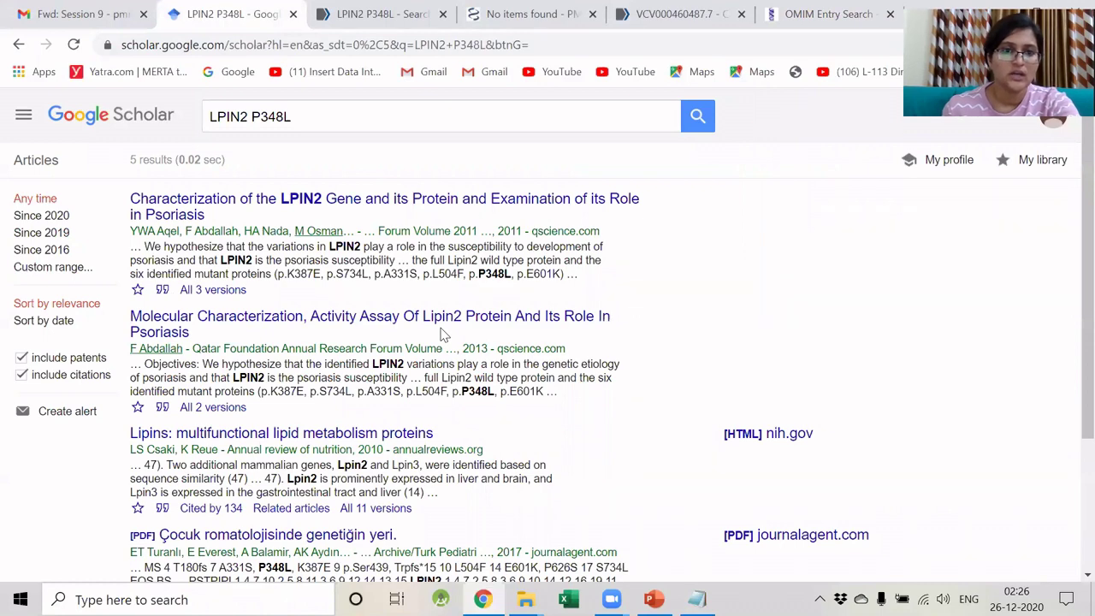
Step: Open the LPIN2 characterization, Lipin2 activity assay and Lipins review papers in new tabs
scroll(444, 335, "down", 2)
scroll(444, 334, "up", 1)
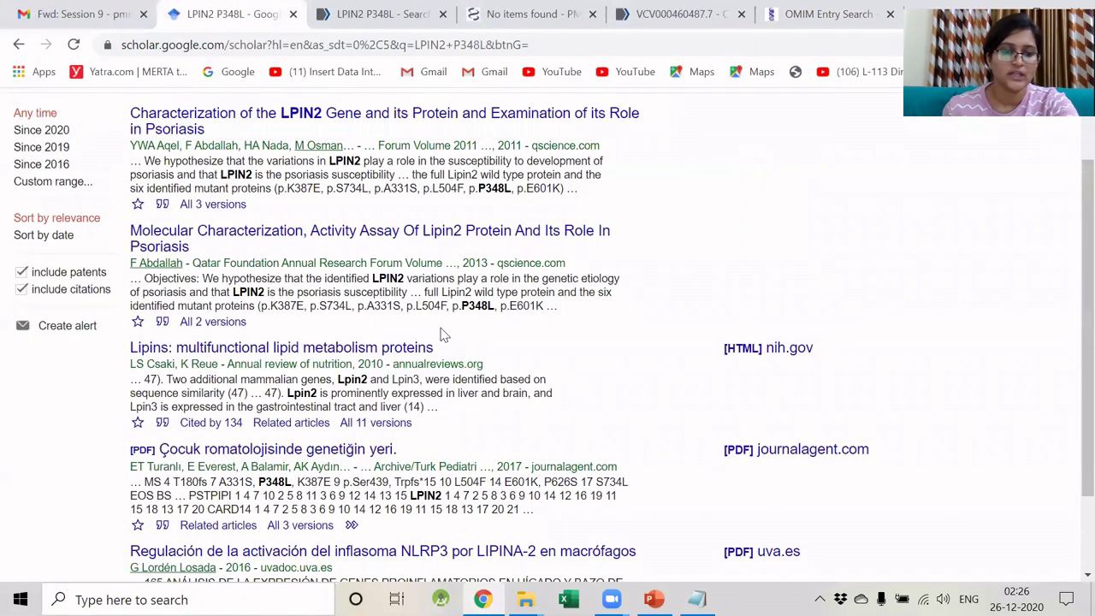
middle_click(357, 117)
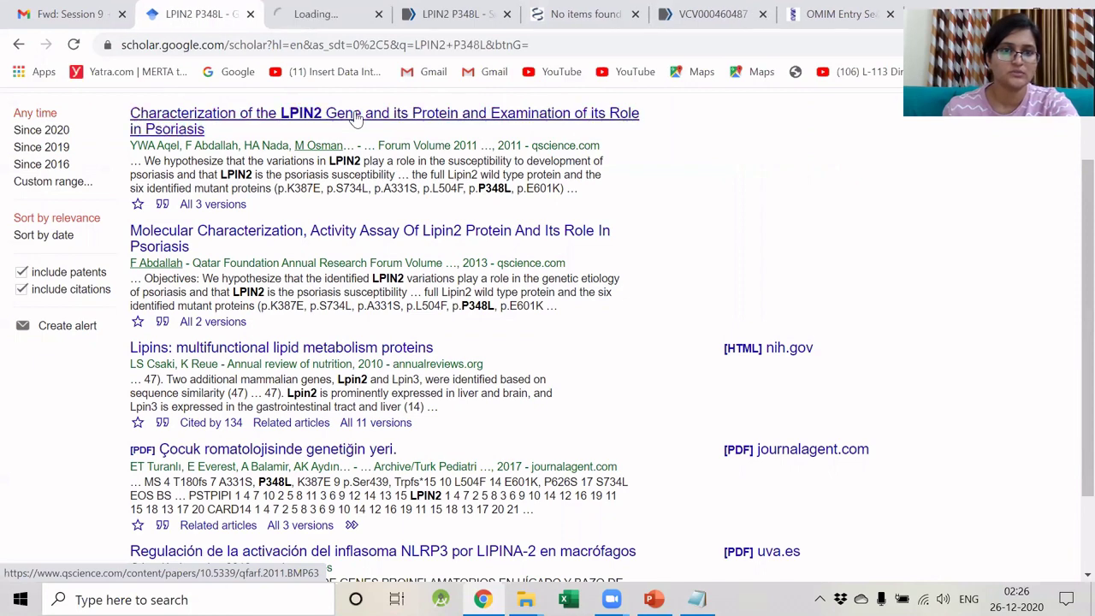
middle_click(334, 237)
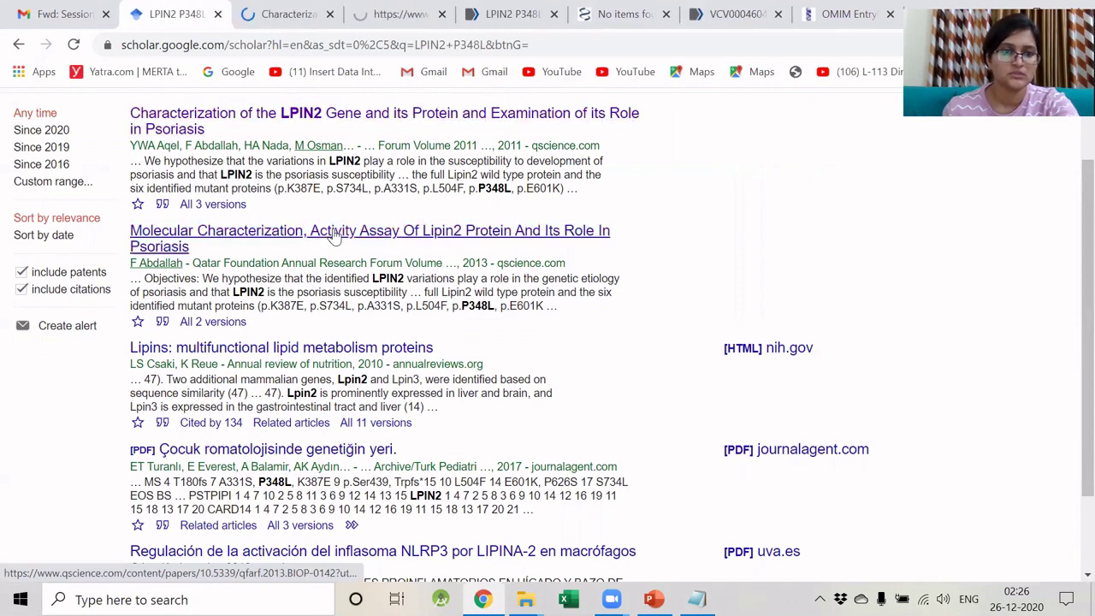
scroll(335, 236, "down", 1)
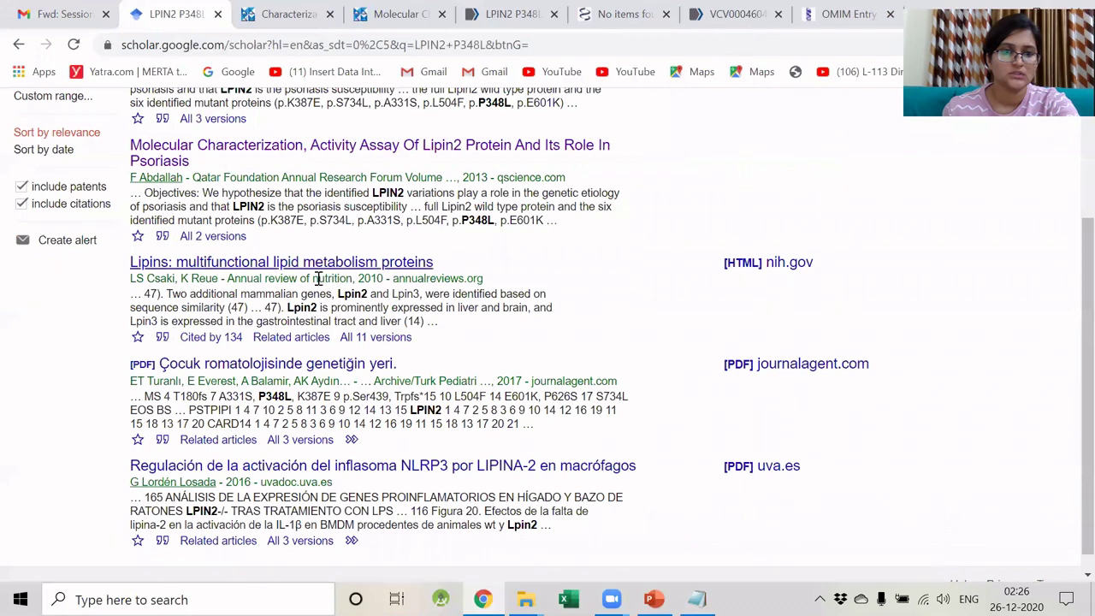
middle_click(316, 268)
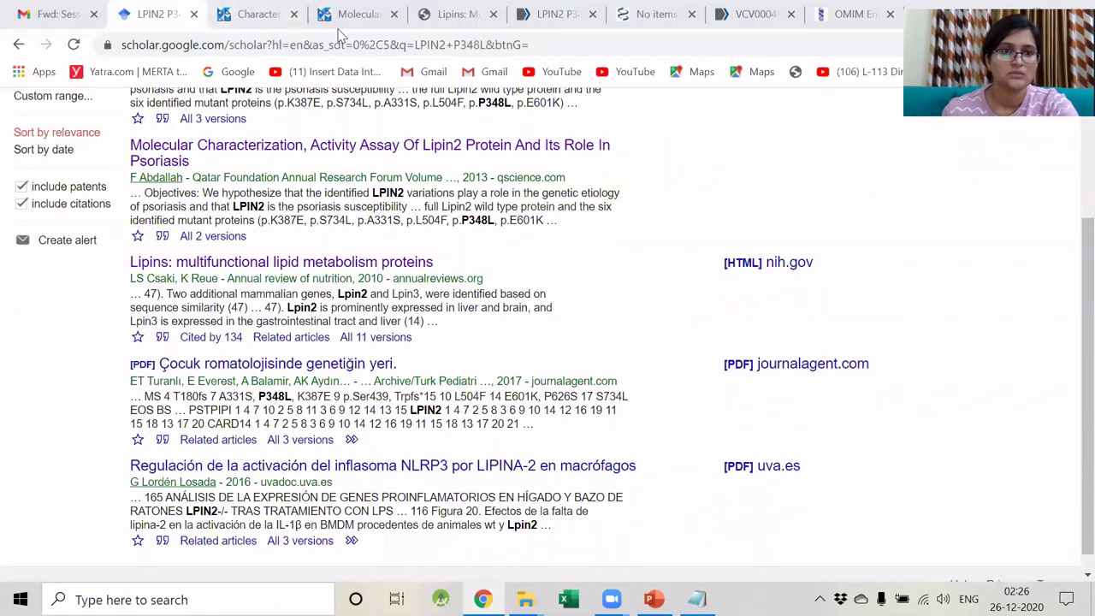
Step: Confirm P348L is listed among the six LPIN2 mutants in the 2011 QScience abstract
key("ctrl+Tab")
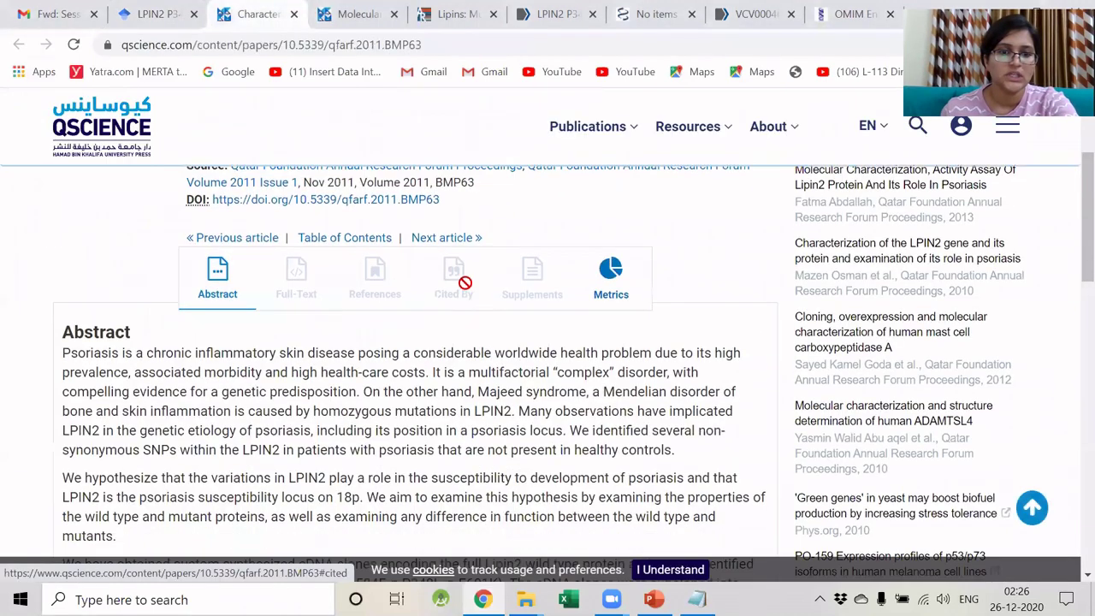
scroll(465, 284, "down", 3)
scroll(467, 284, "down", 1)
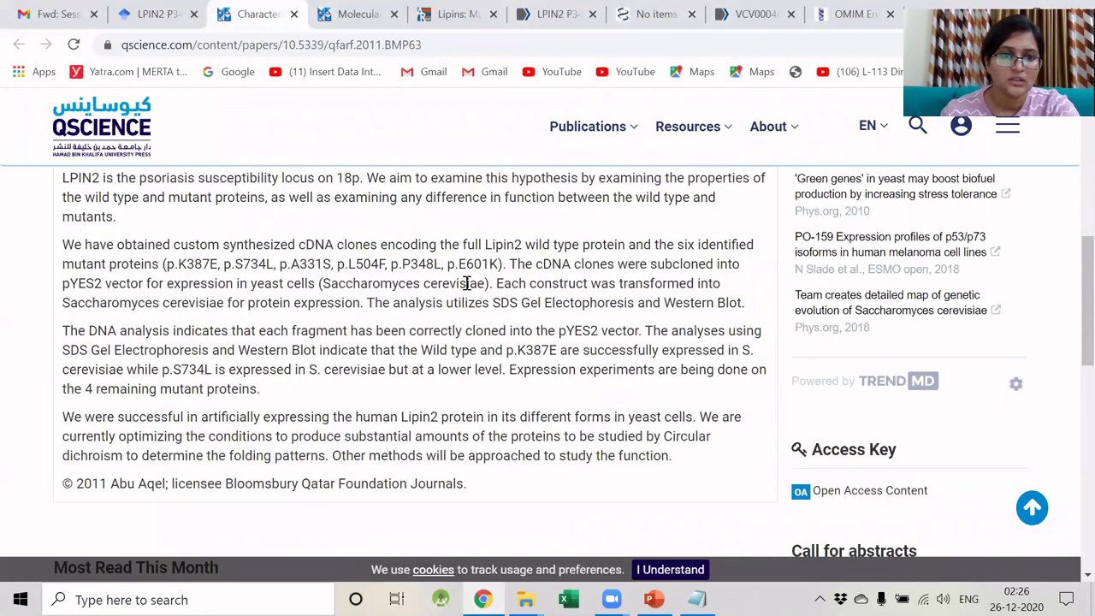
double_click(429, 264)
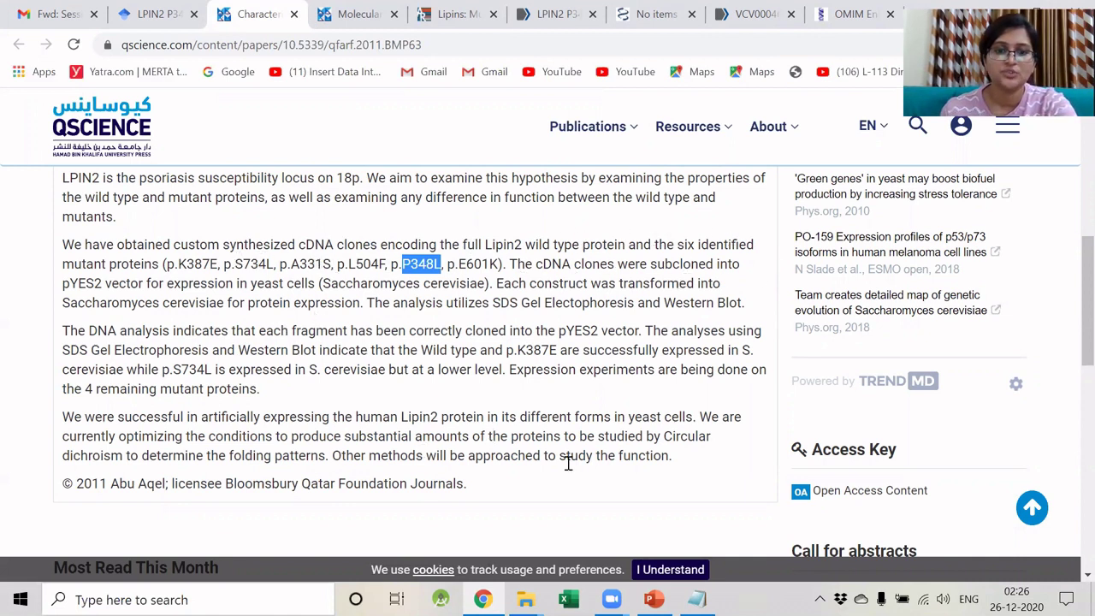
Step: Open the 2013 Lipin2 molecular characterization article and scroll to its abstract
left_click(335, 19)
scroll(513, 293, "down", 3)
scroll(514, 291, "down", 3)
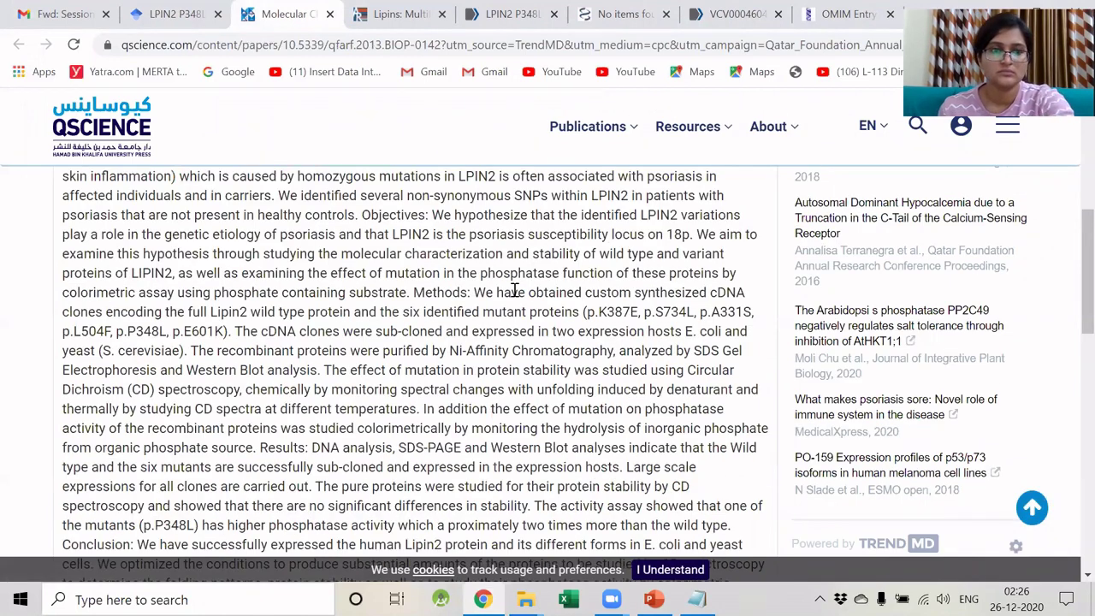
Step: Find P348L in the 2013 abstract and highlight its twofold higher phosphatase activity sentence
key("ctrl+f")
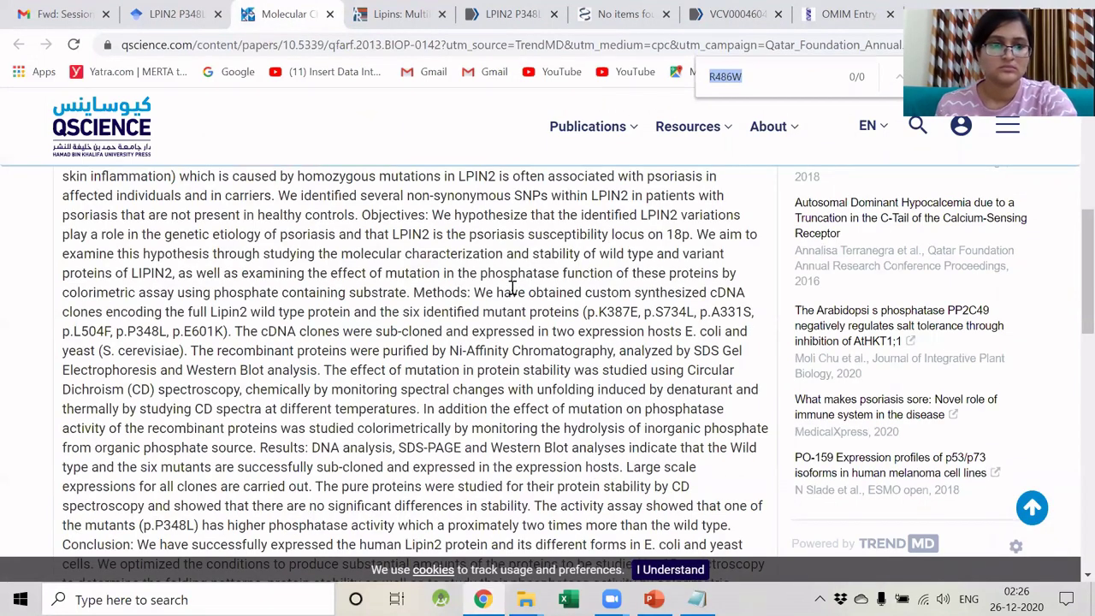
type("P34")
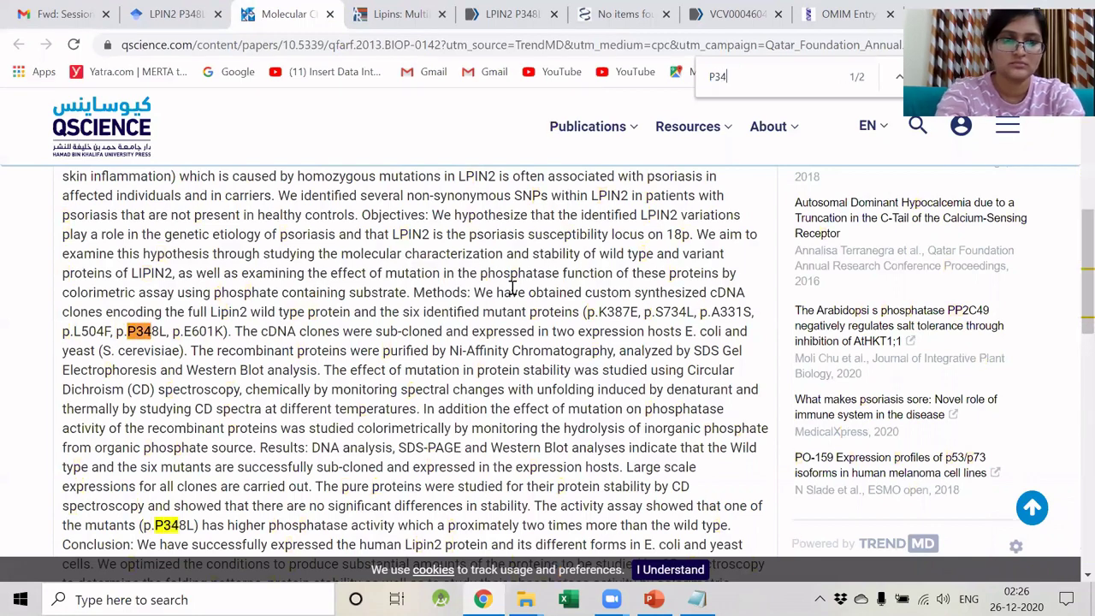
type("8L")
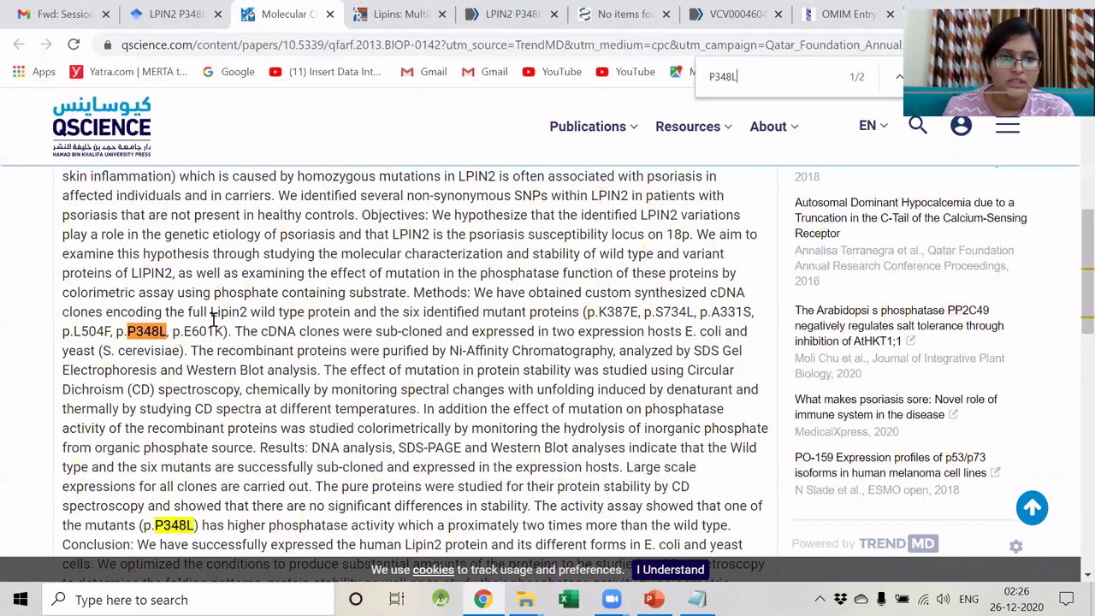
left_click_drag(473, 292, 483, 330)
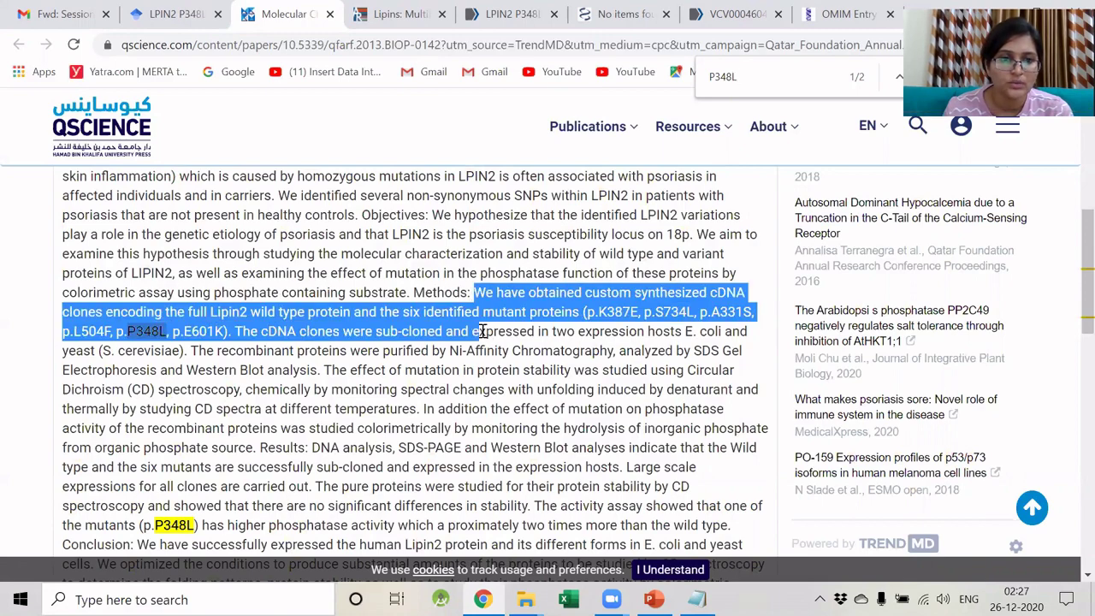
scroll(487, 342, "down", 1)
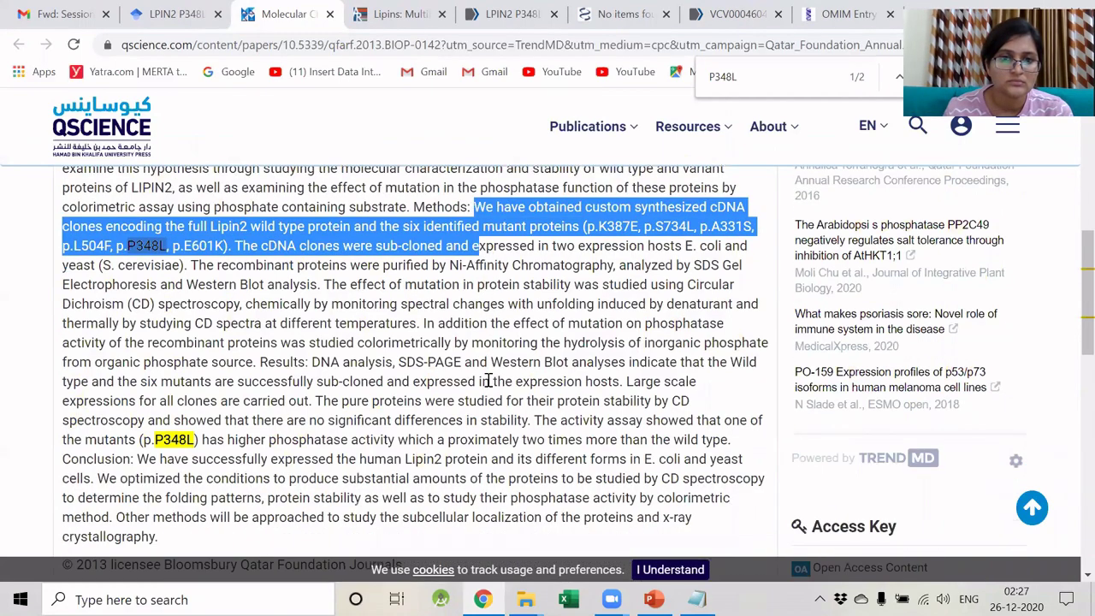
scroll(489, 381, "down", 1)
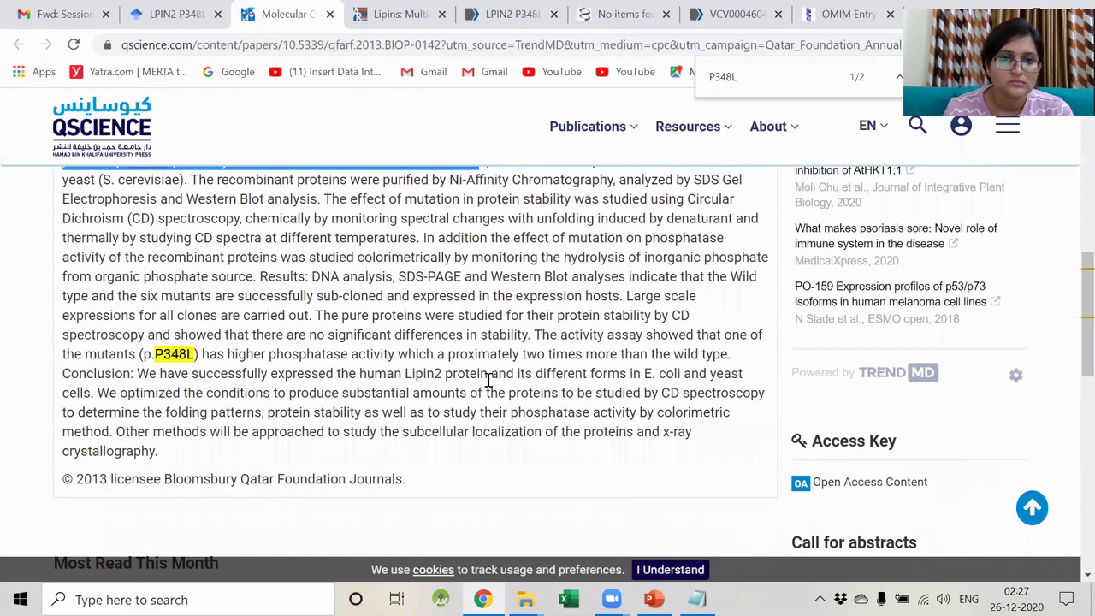
left_click(553, 335)
left_click_drag(534, 335, 729, 362)
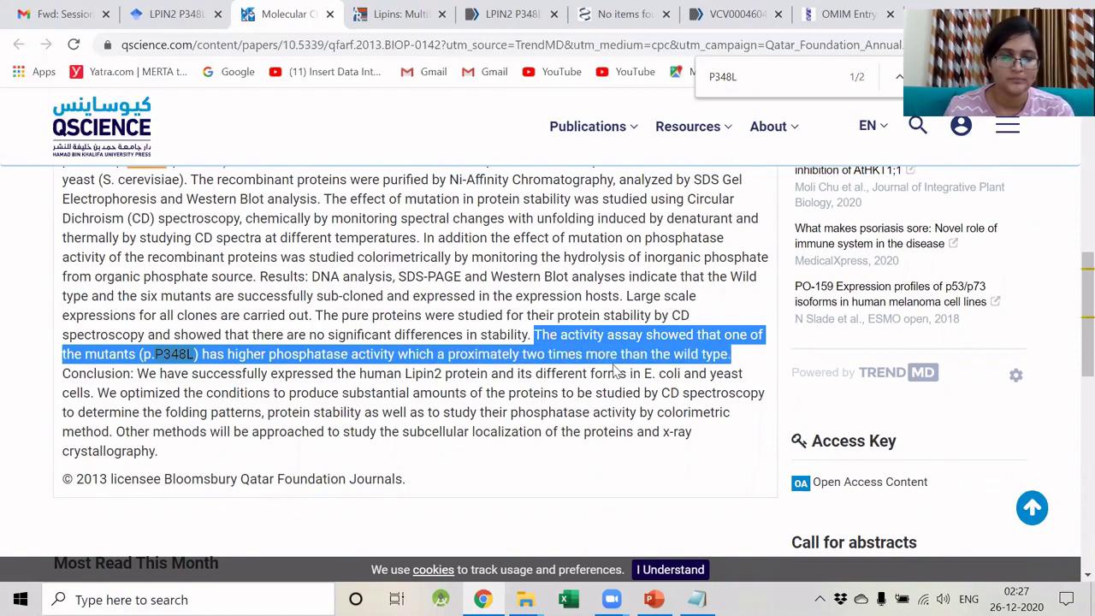
Step: Copy the full article title and switch to the PubMed LPIN2 P348L search
scroll(612, 368, "up", 10)
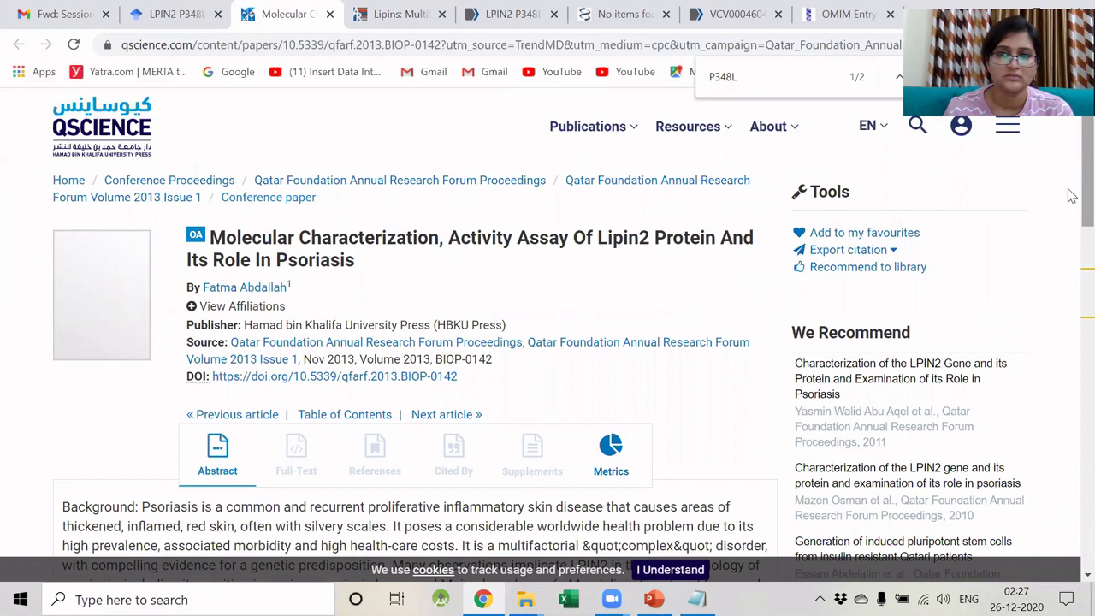
left_click_drag(365, 269, 220, 236)
key("ctrl+c")
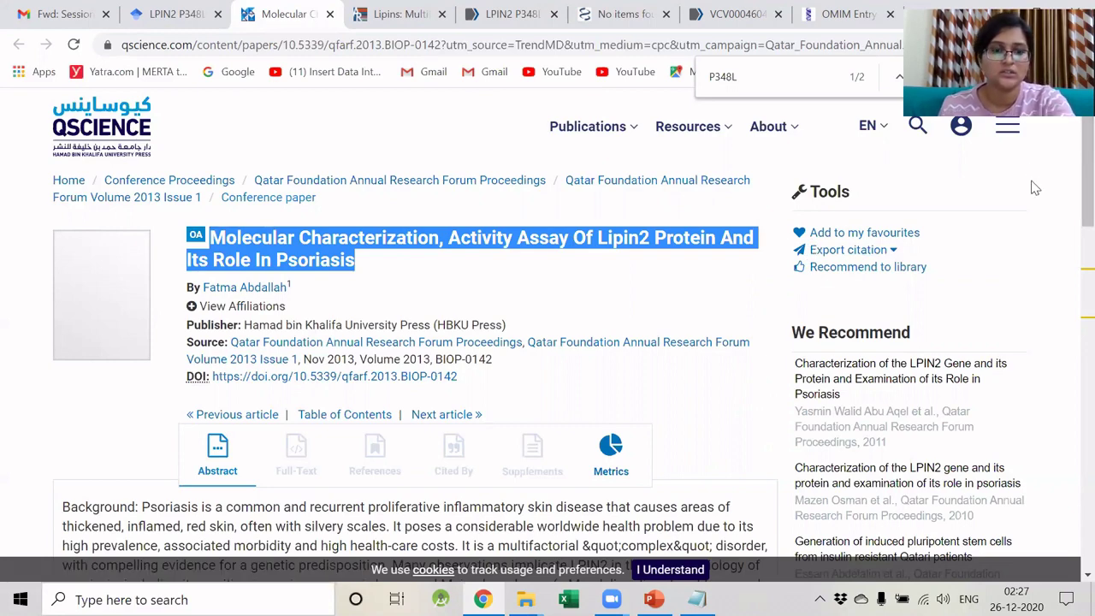
key("ctrl+Tab")
key("ctrl+Tab")
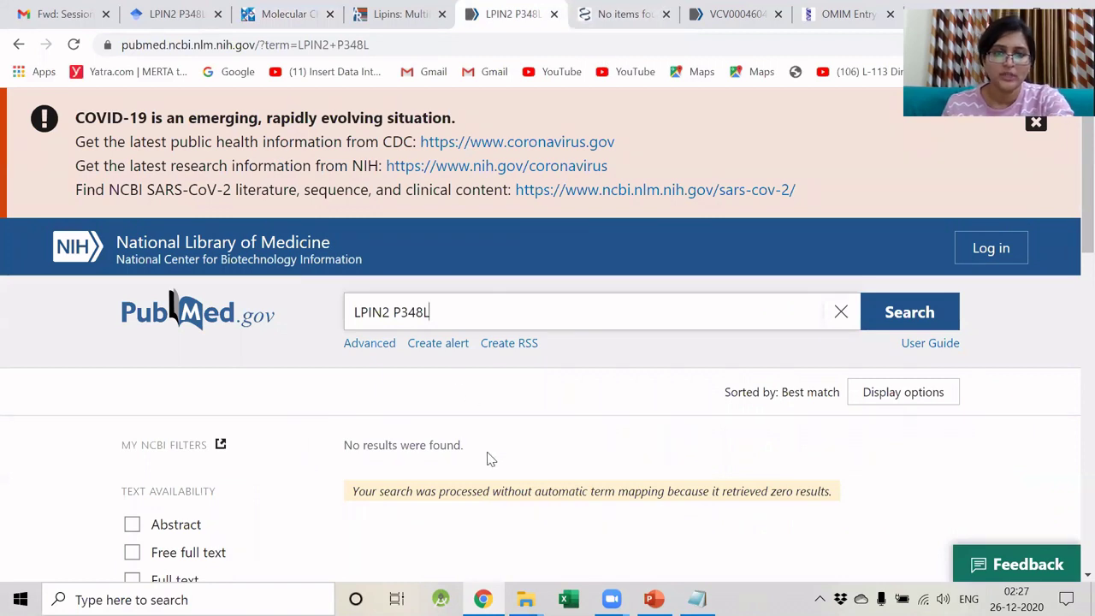
Step: Search PubMed for the pasted Lipin2 psoriasis article title, which returns no results
scroll(492, 464, "down", 1)
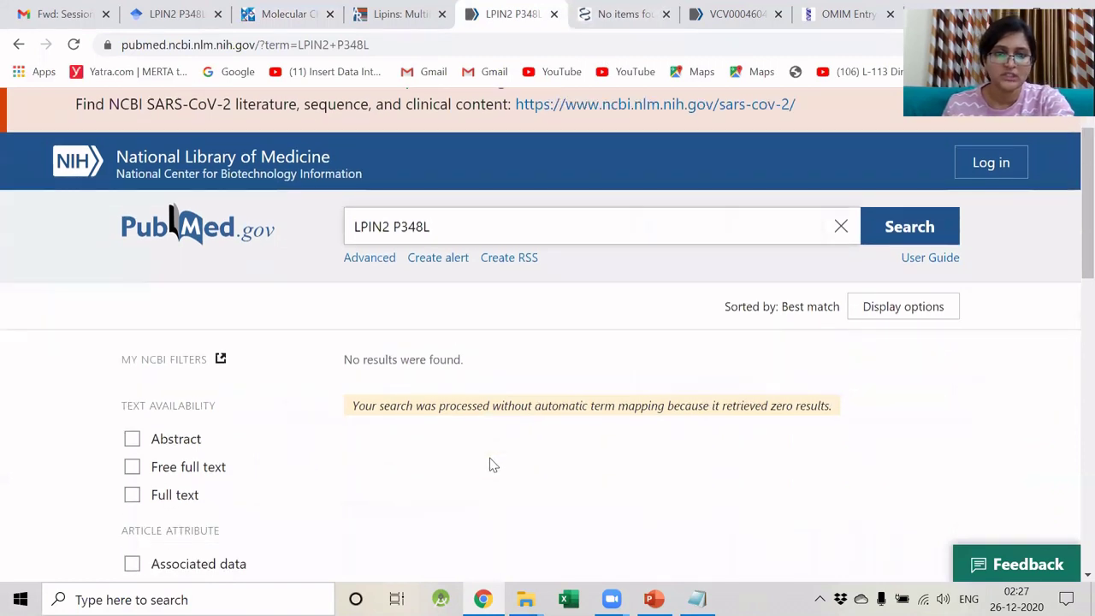
triple_click(459, 216)
key("ctrl+v")
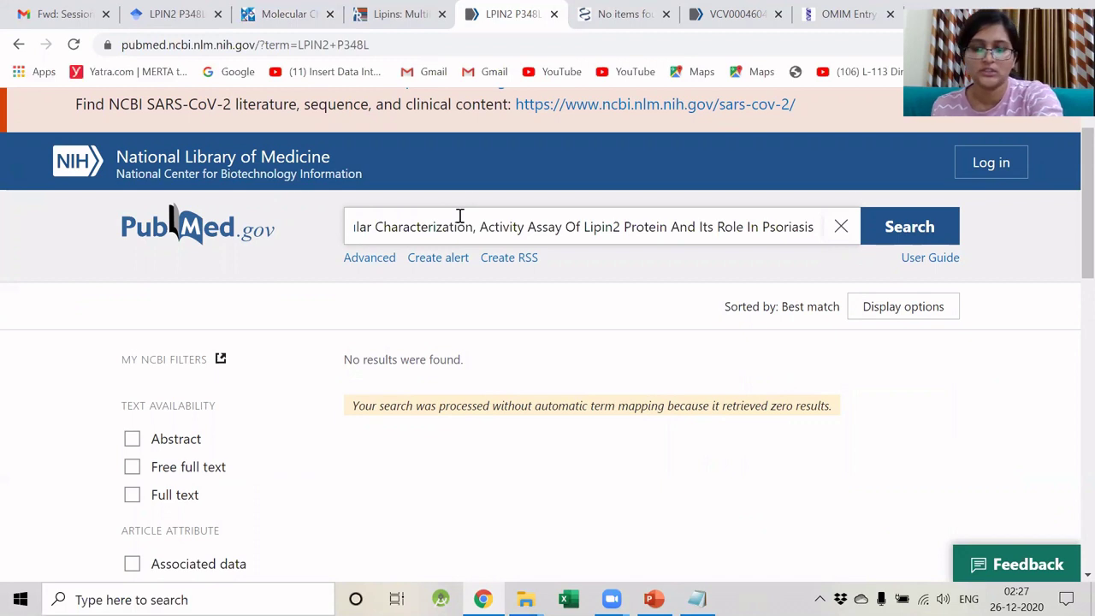
key("Return")
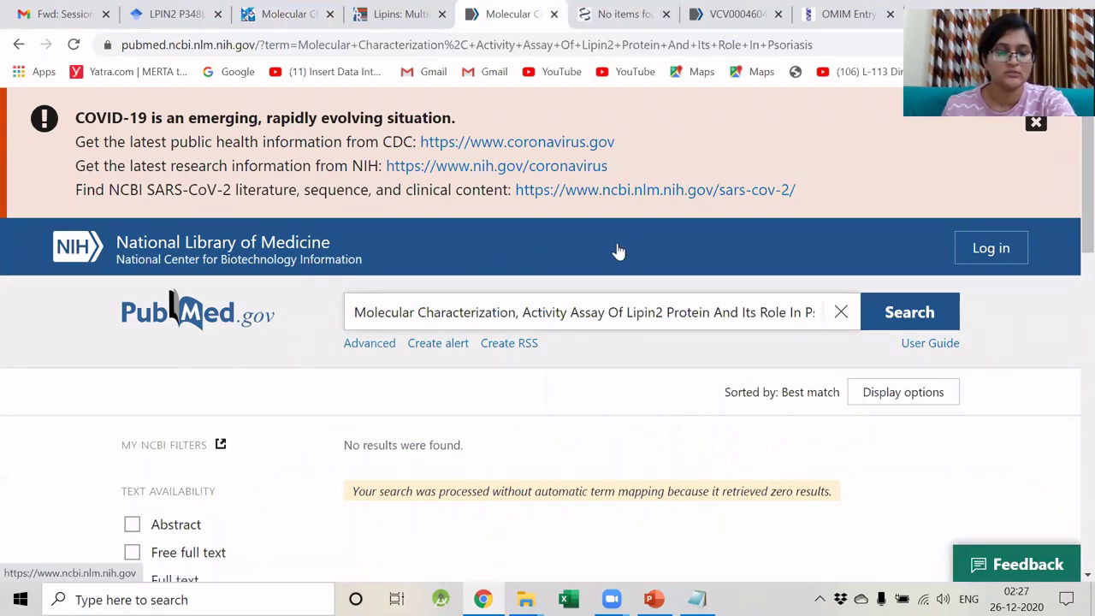
key("ctrl+Tab")
key("ctrl+Tab")
key("ctrl+Tab")
key("ctrl+Tab")
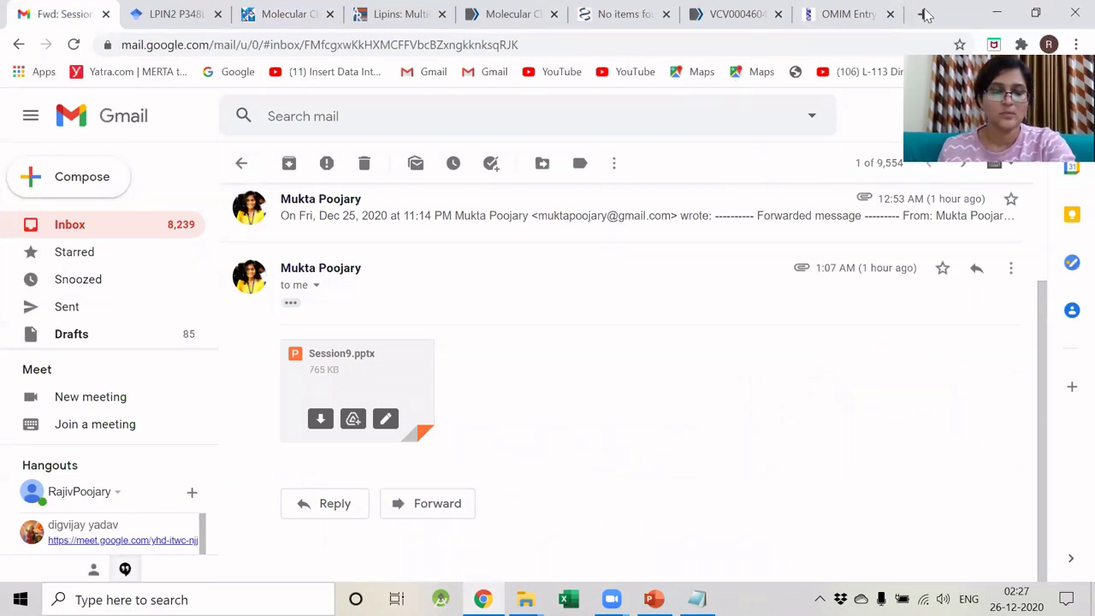
Step: Google the Lipin2 article title and browse the roughly 22,400 results
key("ctrl+t")
key("ctrl+v")
key("Return")
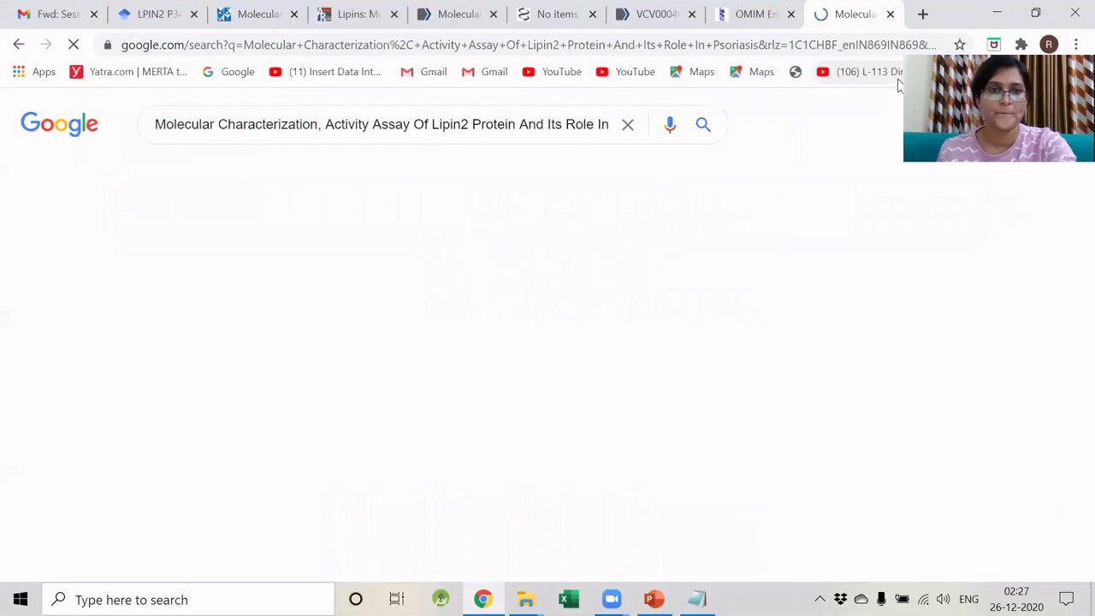
scroll(477, 234, "down", 3)
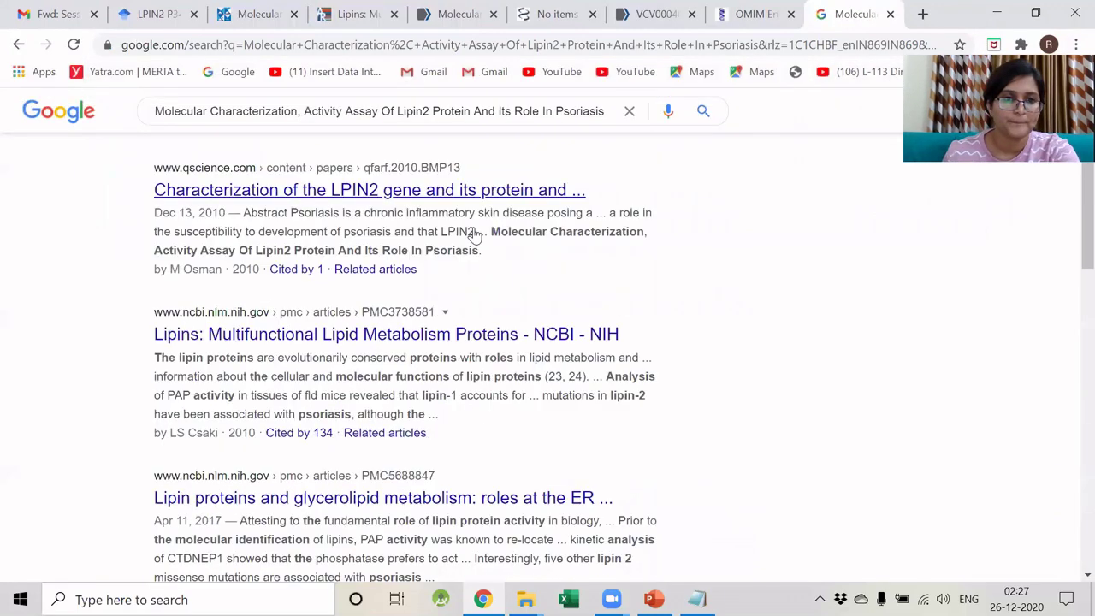
scroll(476, 233, "down", 1)
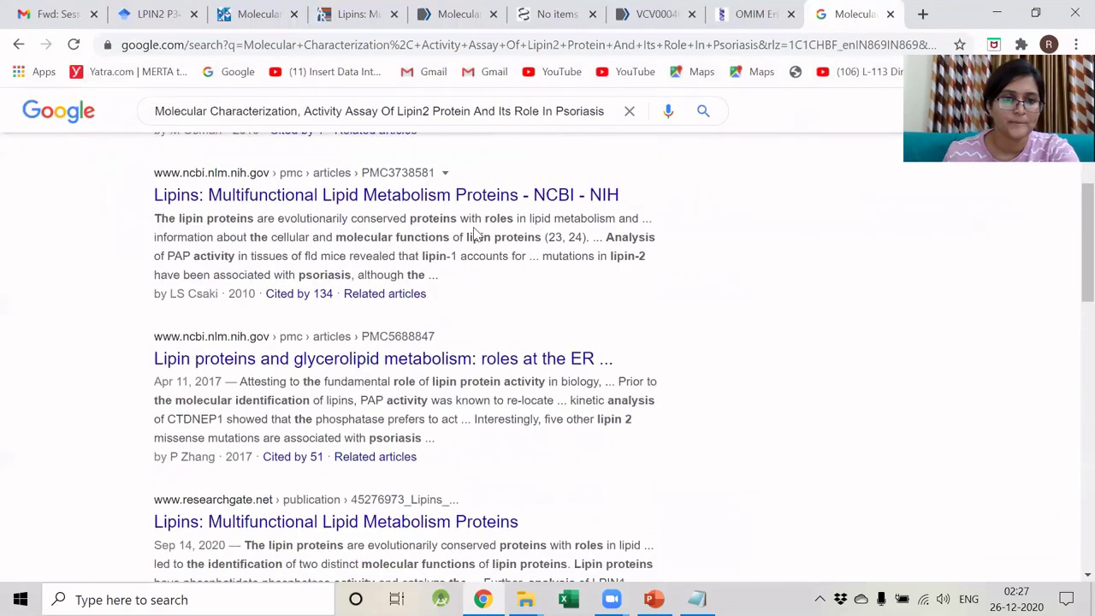
scroll(476, 234, "up", 3)
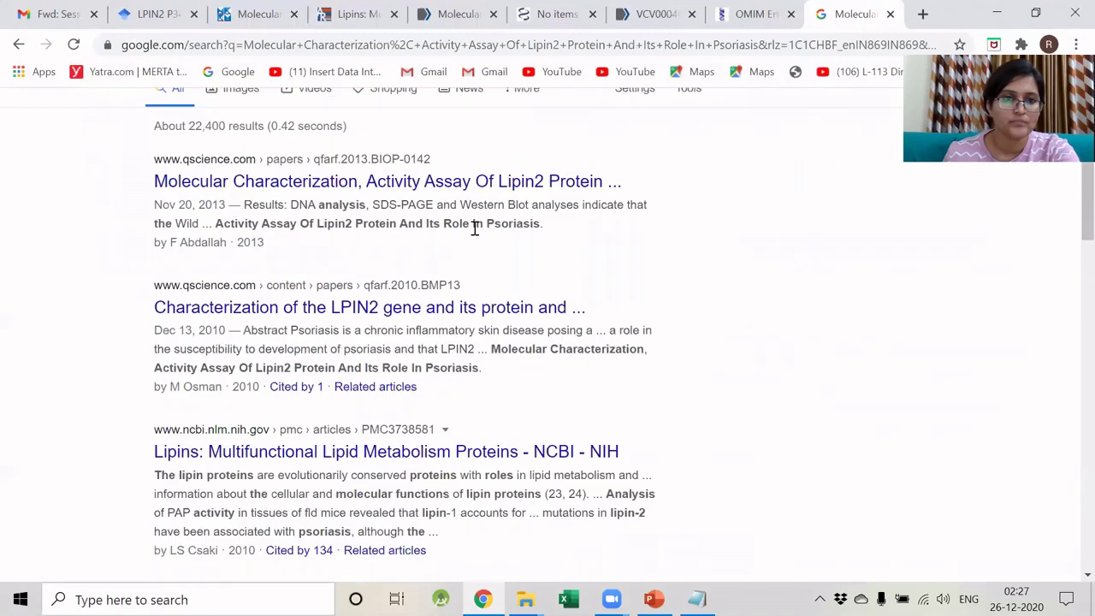
scroll(474, 231, "down", 7)
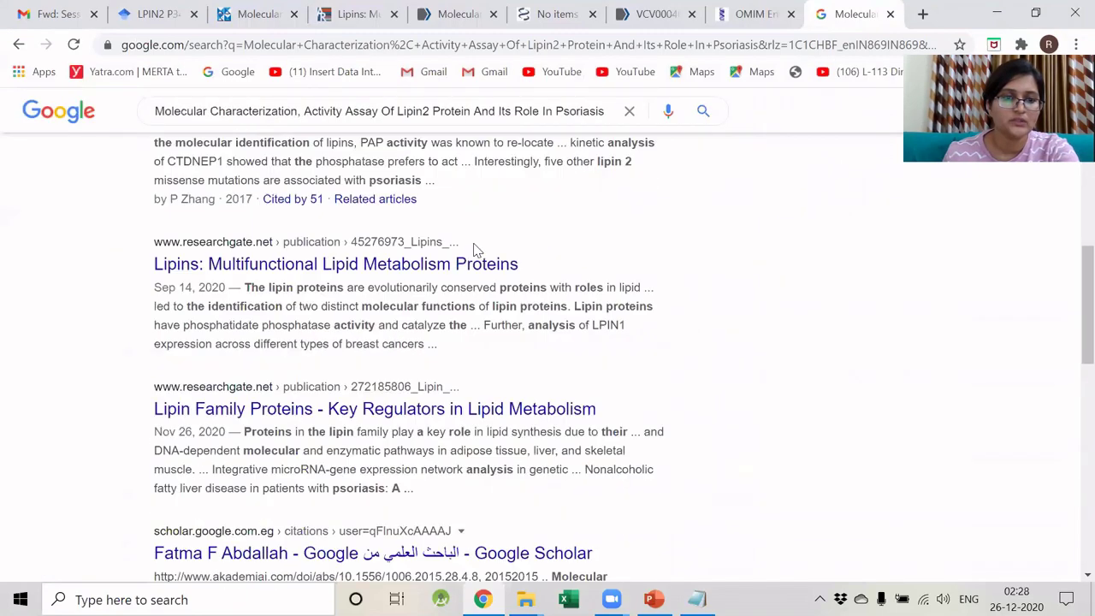
scroll(475, 244, "down", 3)
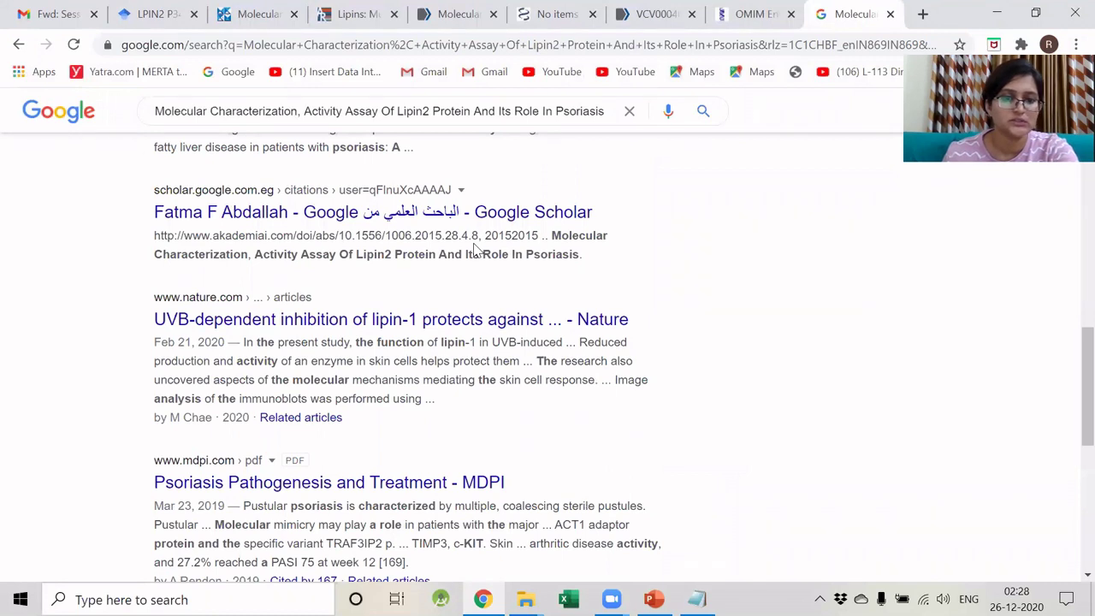
scroll(475, 248, "down", 1)
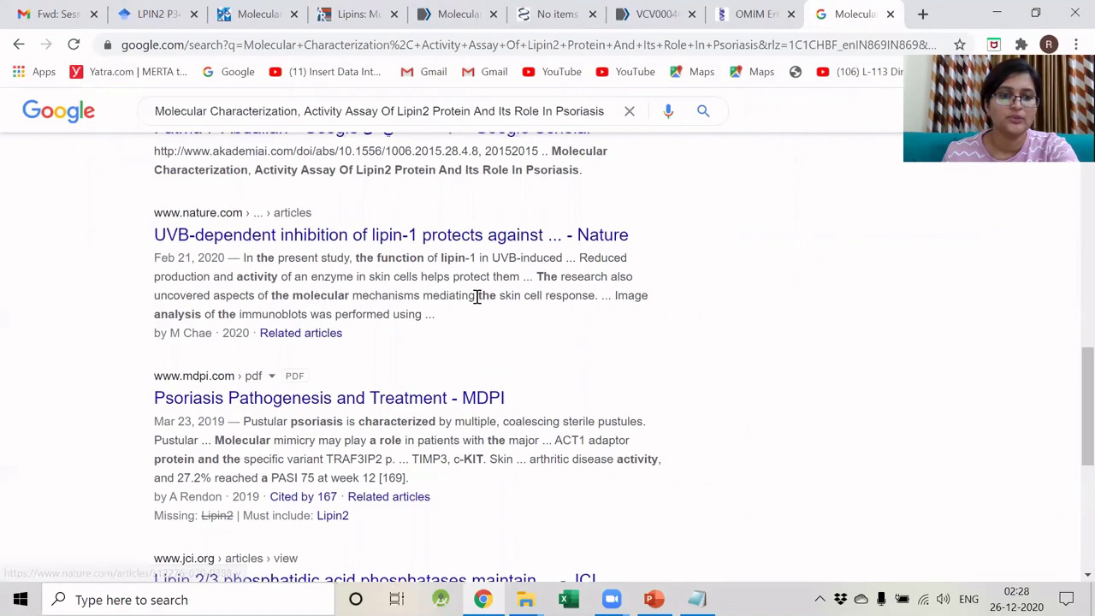
scroll(475, 295, "up", 11)
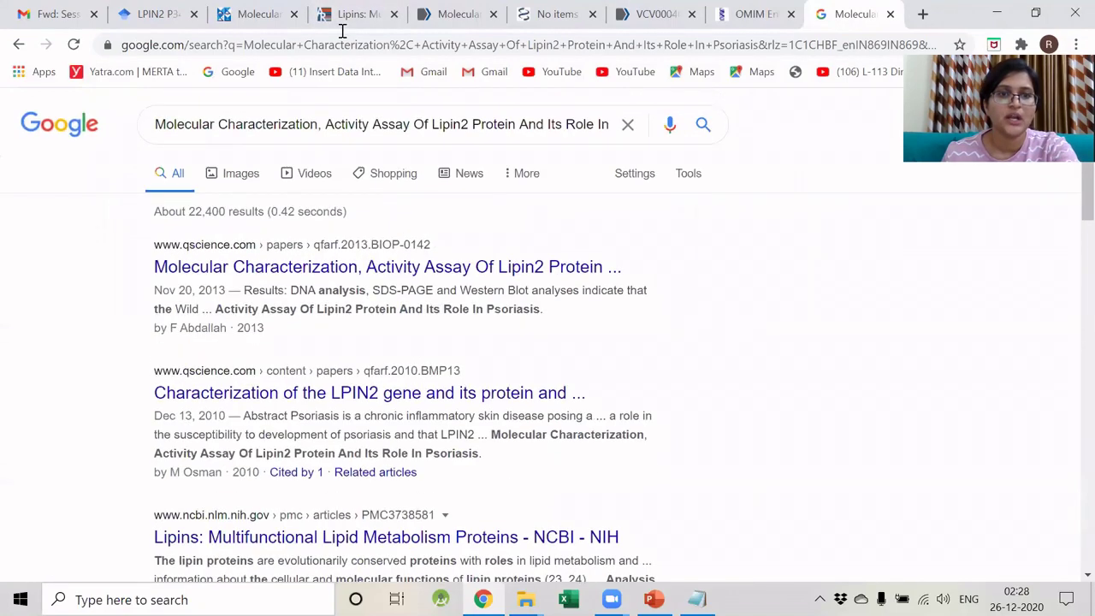
Step: Return to the QScience article, then bring back Session9.pptx at slide 25
left_click(270, 16)
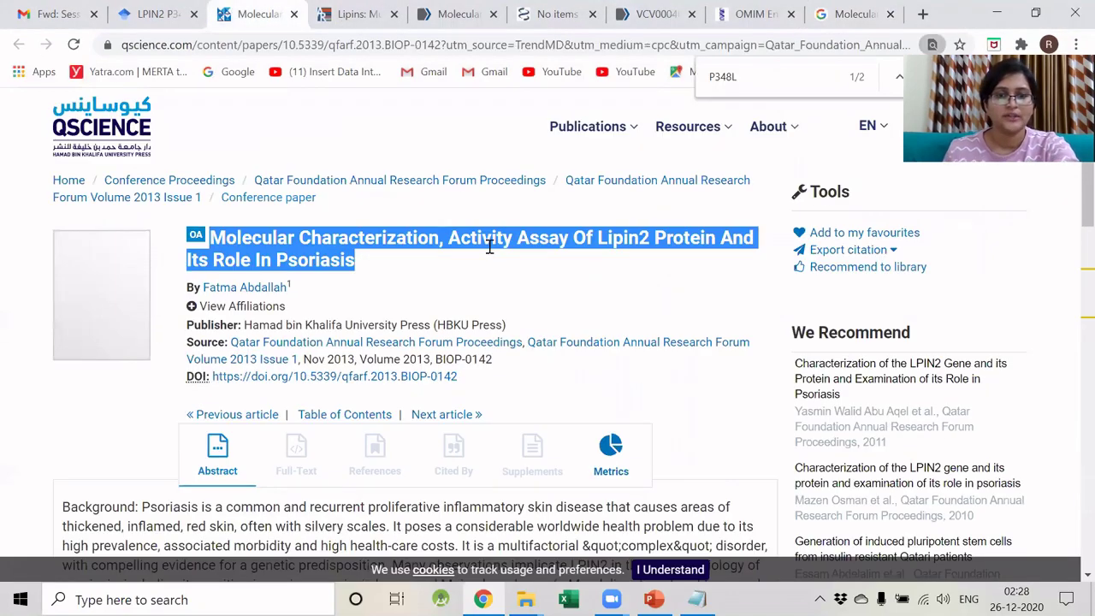
scroll(489, 246, "down", 5)
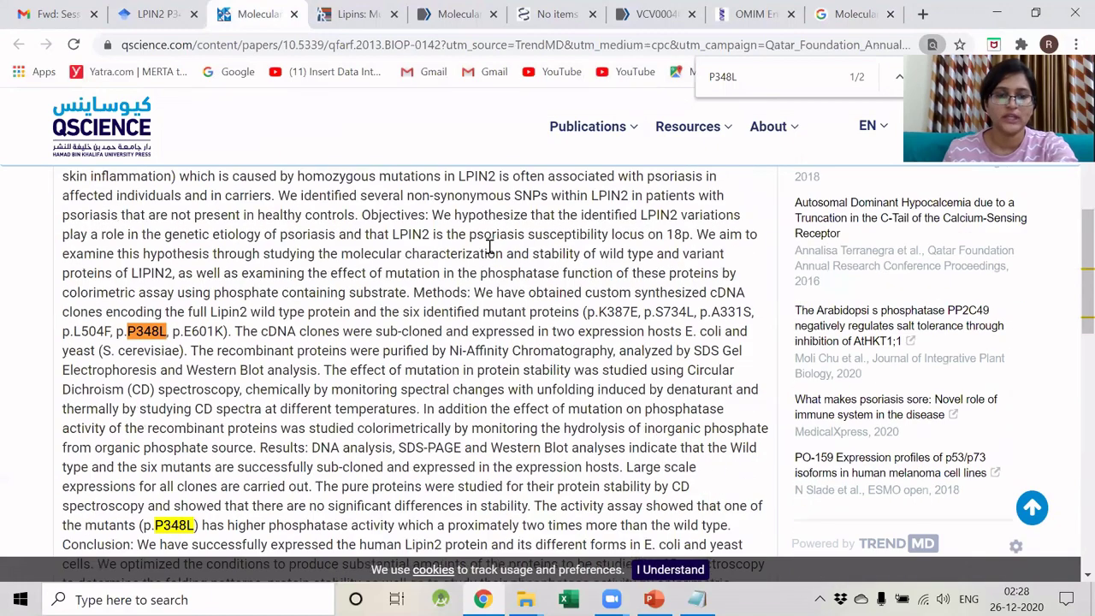
mouse_move(653, 599)
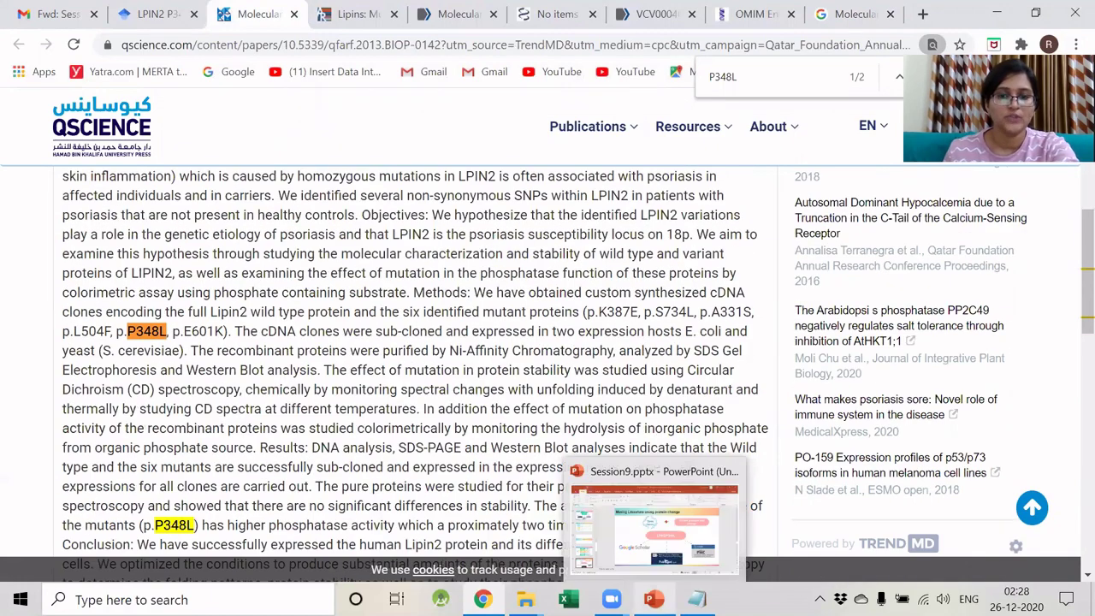
left_click(652, 549)
Step: Present slide 26 with the PS3 evidence as a full-screen slide show
scroll(77, 479, "down", 1)
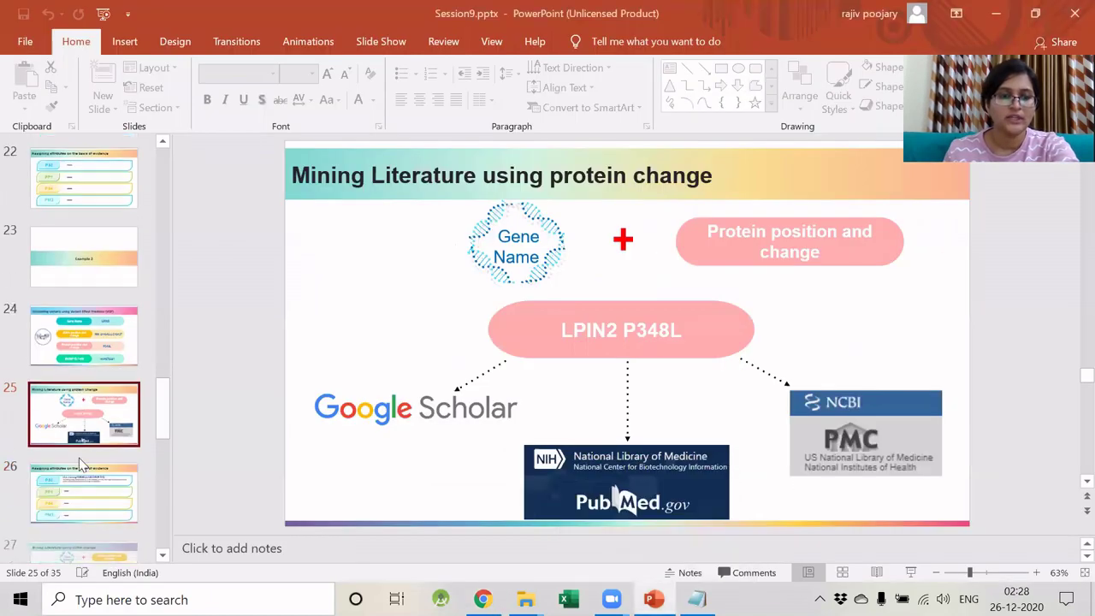
left_click(81, 484)
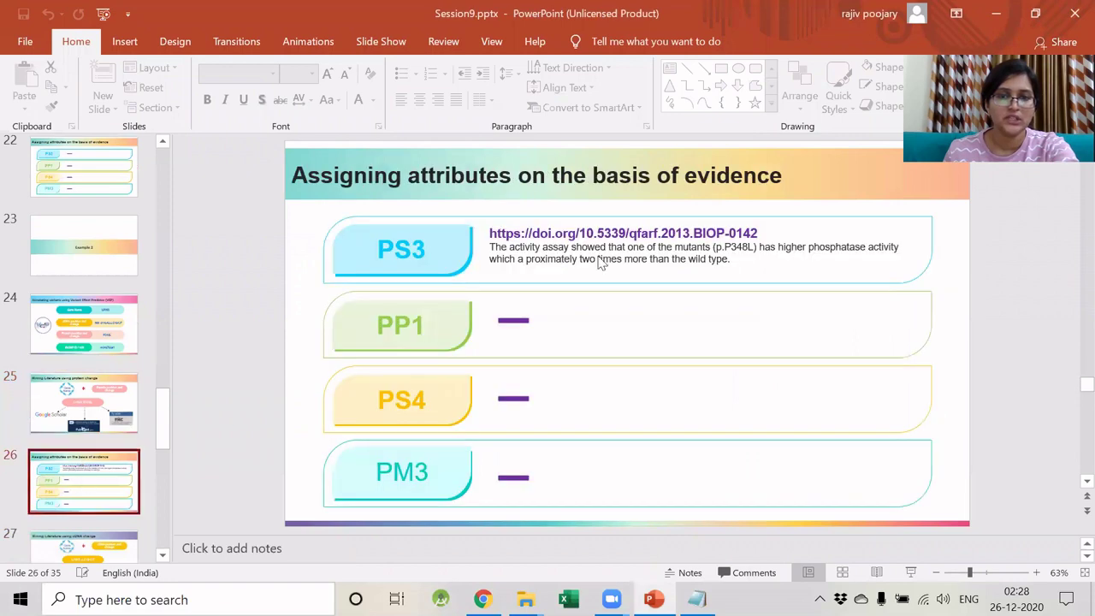
left_click(911, 573)
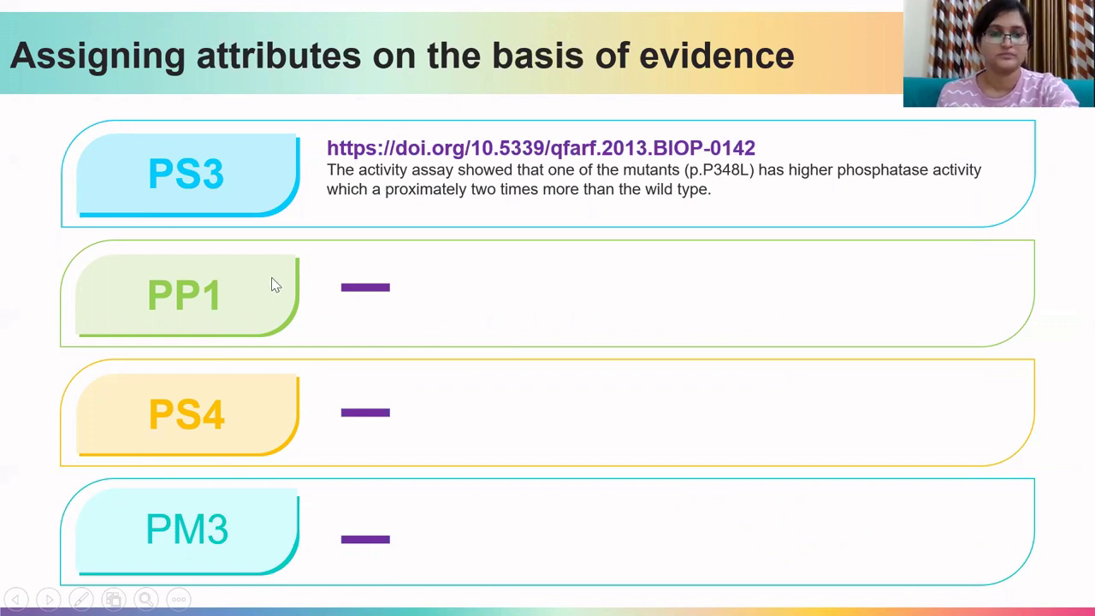
key("Escape")
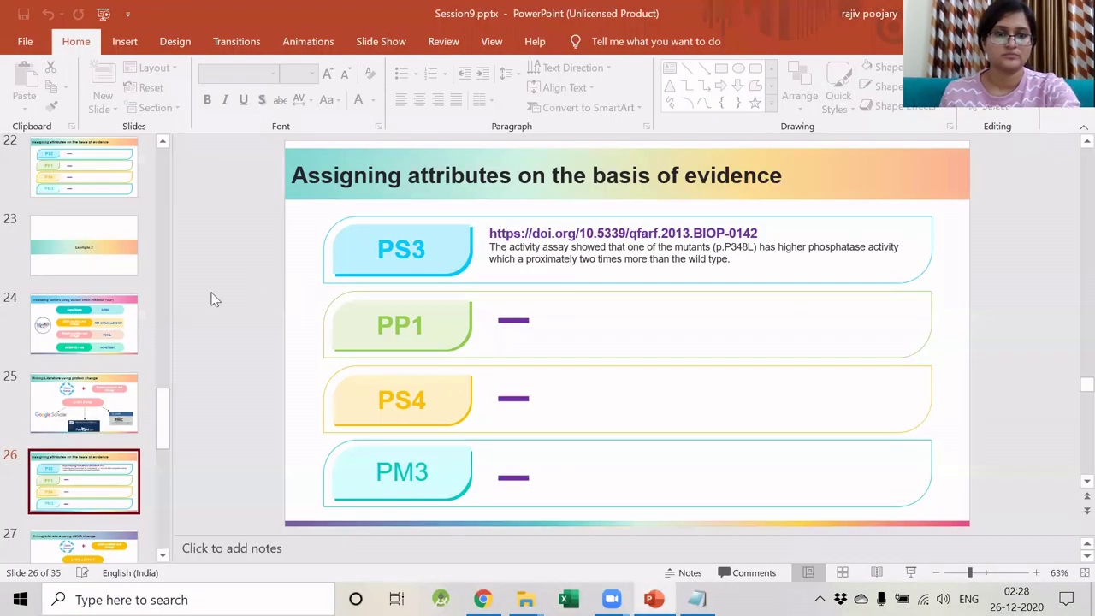
Step: Go to slide 27 on cDNA change and select the LPIN2 c.C1043T query in the notes
scroll(84, 477, "down", 1)
left_click(83, 473)
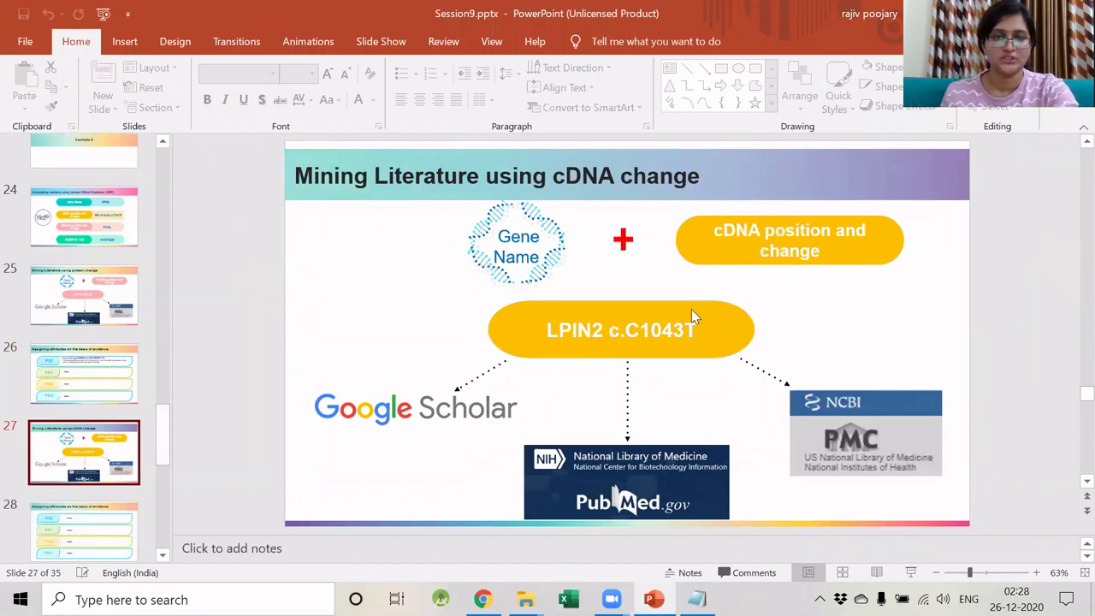
mouse_move(696, 598)
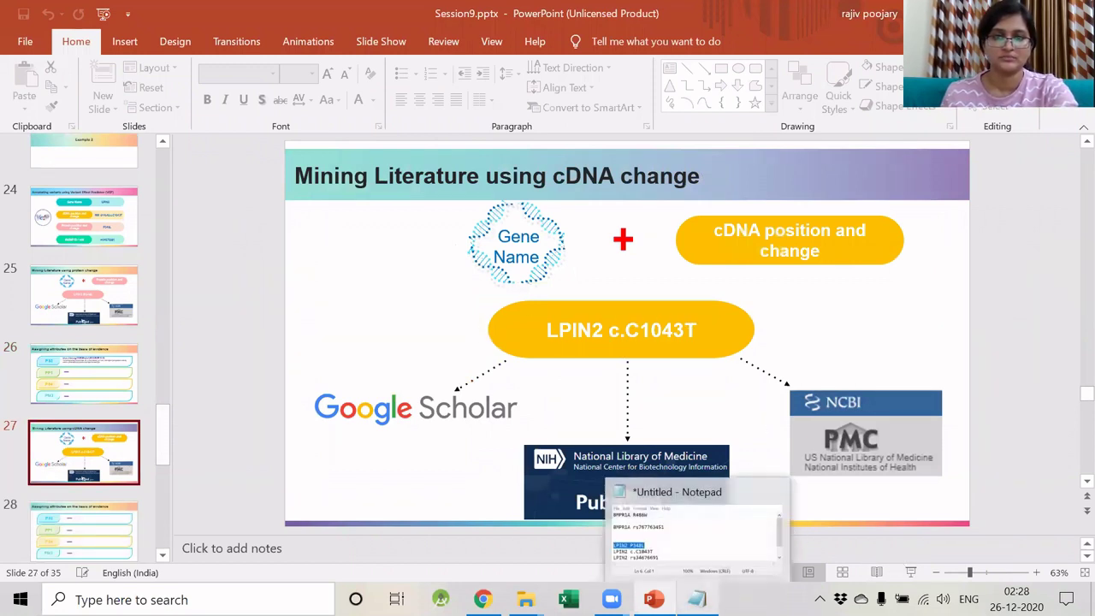
left_click(692, 521)
left_click_drag(148, 254, 14, 254)
key("ctrl+c")
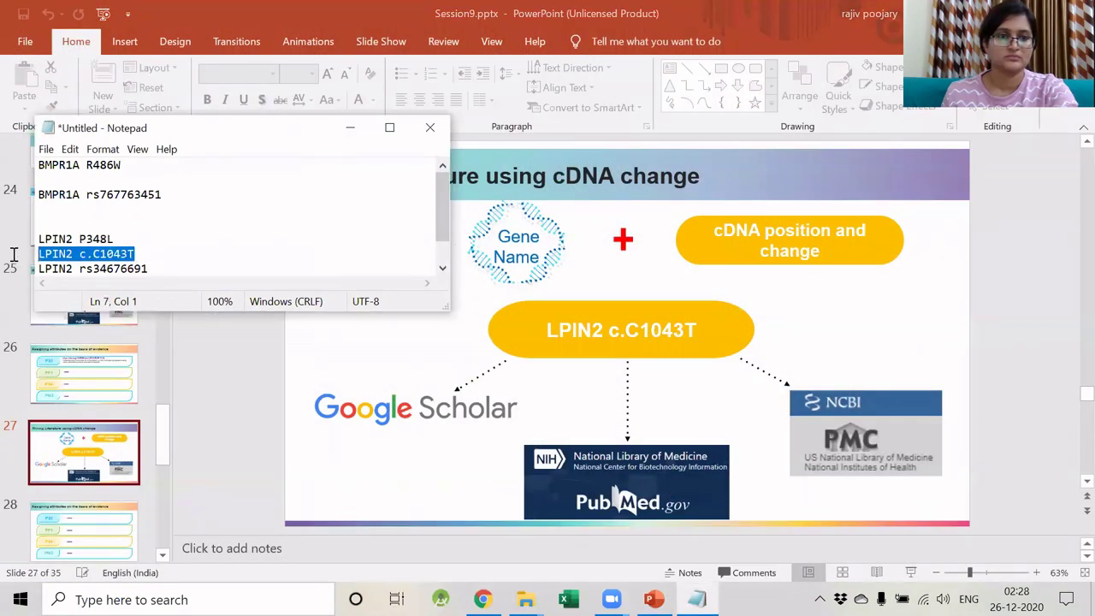
left_click(482, 600)
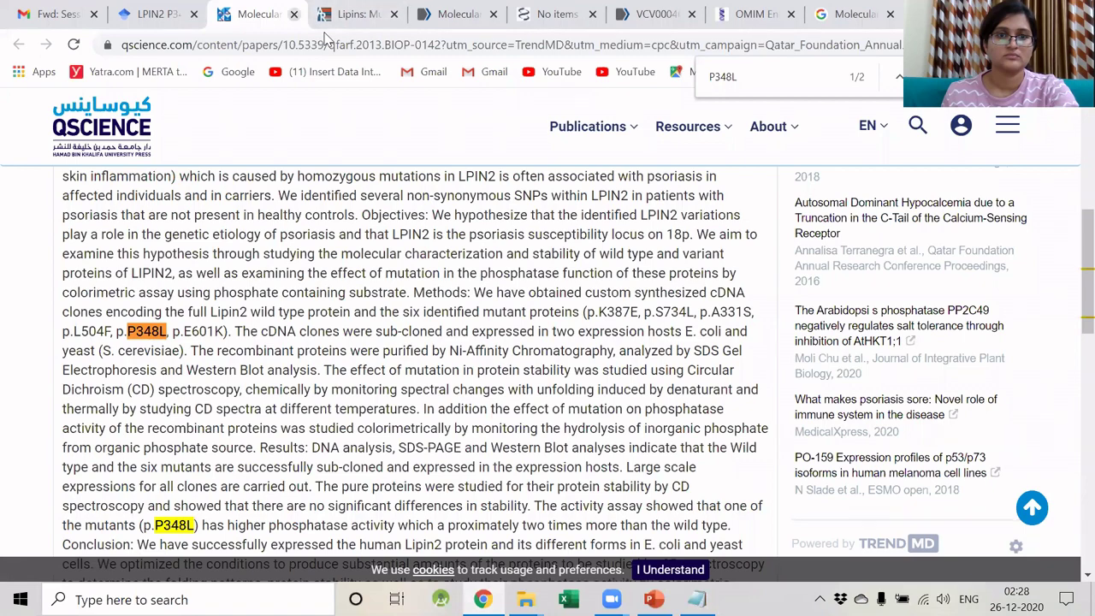
Step: Close the QScience and Lipins tabs and search Google Scholar for LPIN2 c.C1043T
left_click(294, 14)
left_click(325, 14)
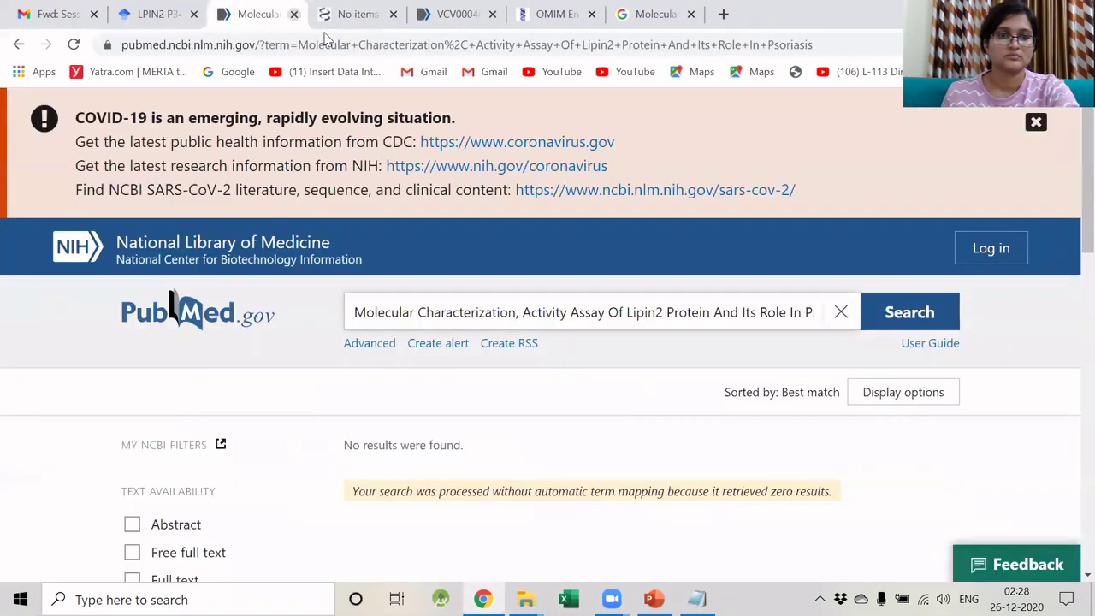
left_click(171, 14)
scroll(278, 123, "up", 2)
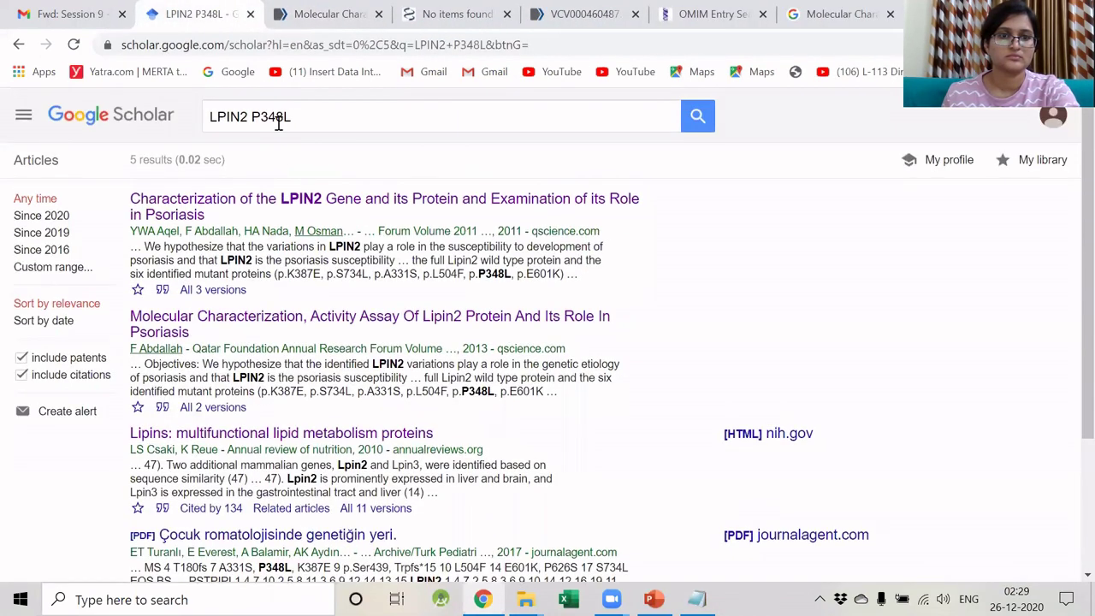
left_click(278, 122)
key("ctrl+a")
type("LPIN2 c.C1043T")
key("Return")
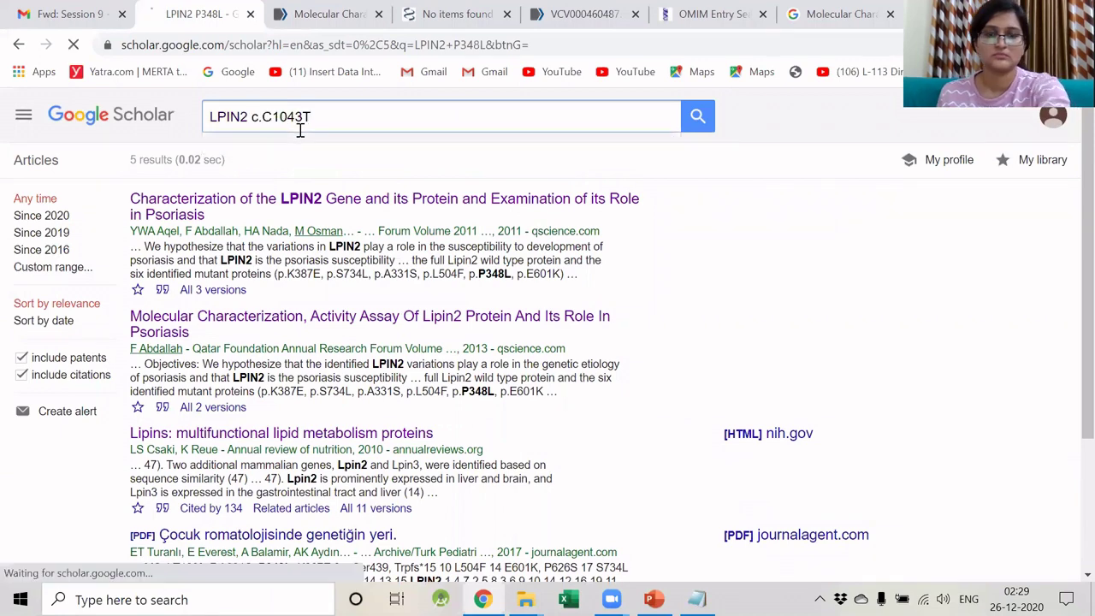
Step: Run the LPIN2 c.C1043T search in PubMed and PMC
key("ctrl+Tab")
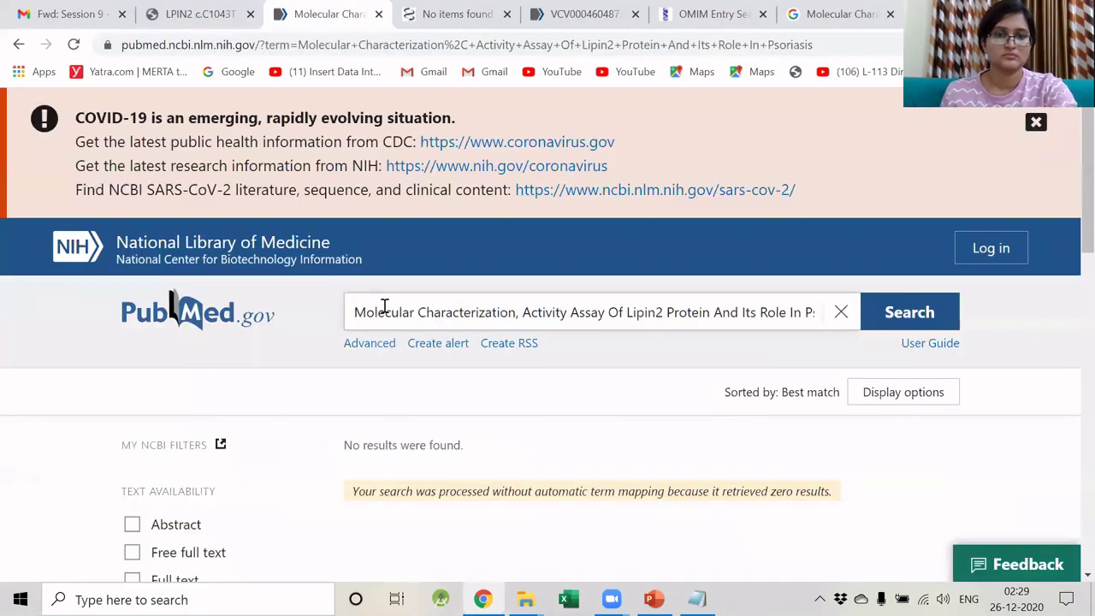
left_click(384, 310)
key("ctrl+a")
key("ctrl+v")
key("Return")
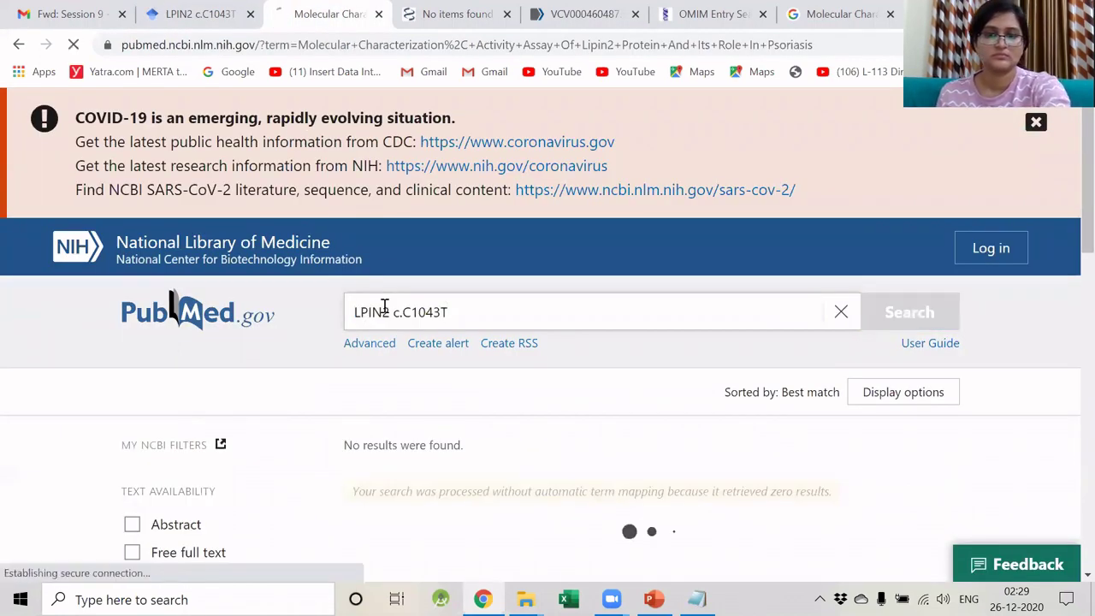
key("ctrl+Tab")
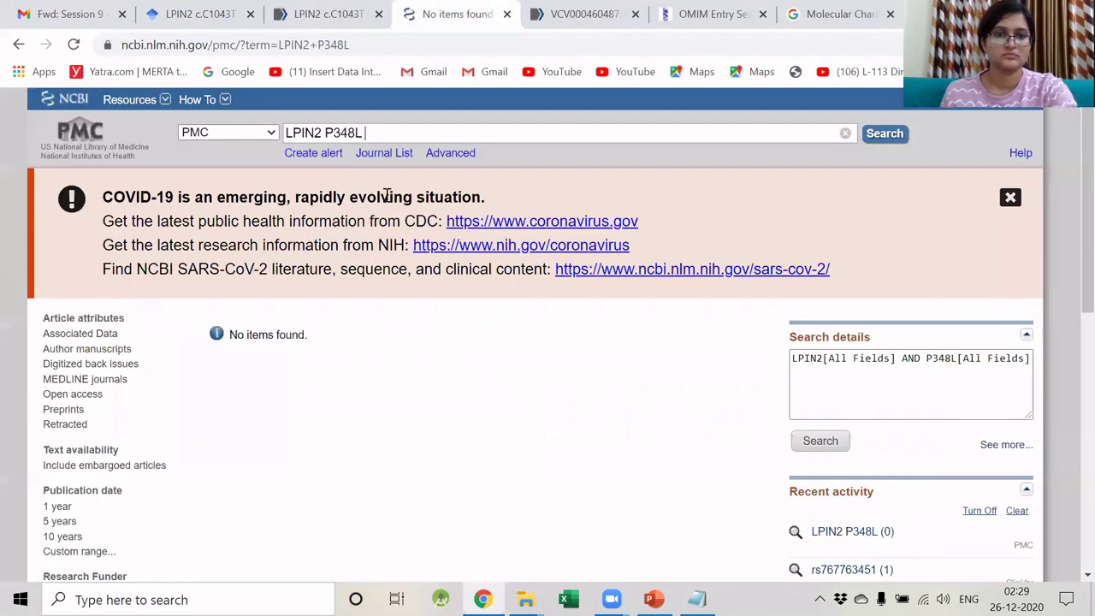
left_click(355, 132)
key("ctrl+a")
key("ctrl+v")
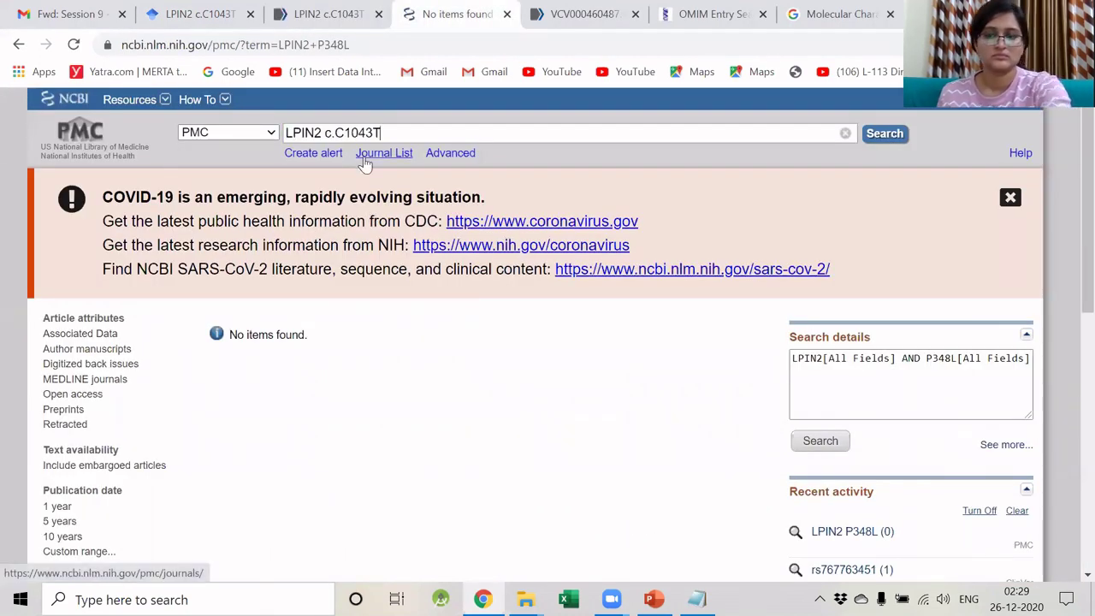
key("Return")
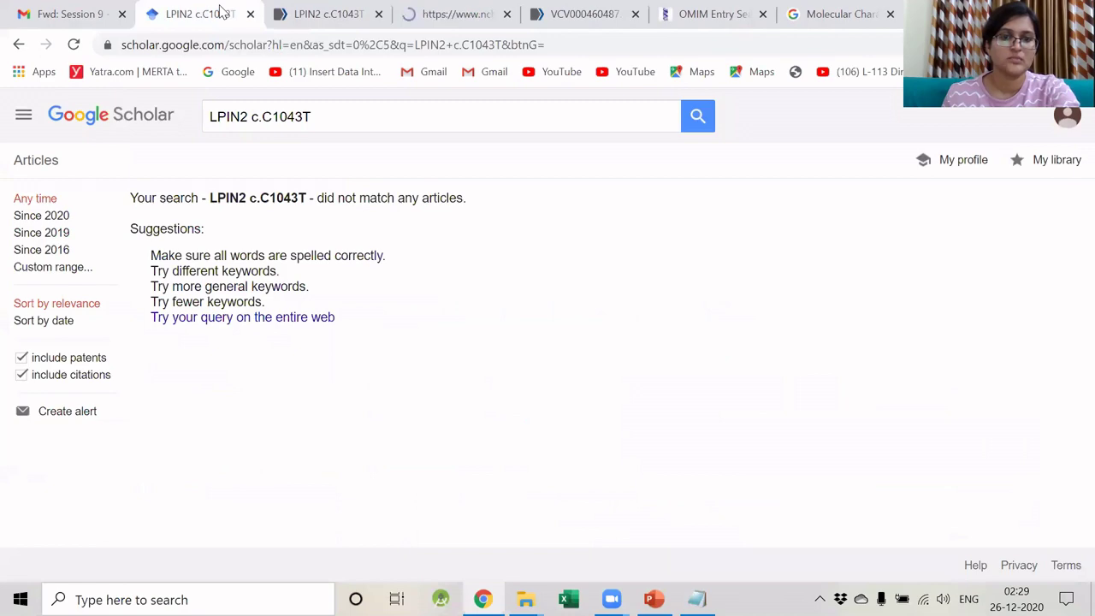
Step: Review the results, noting PubMed did not find c.C1043T, then return to the slides
key("ctrl+Tab")
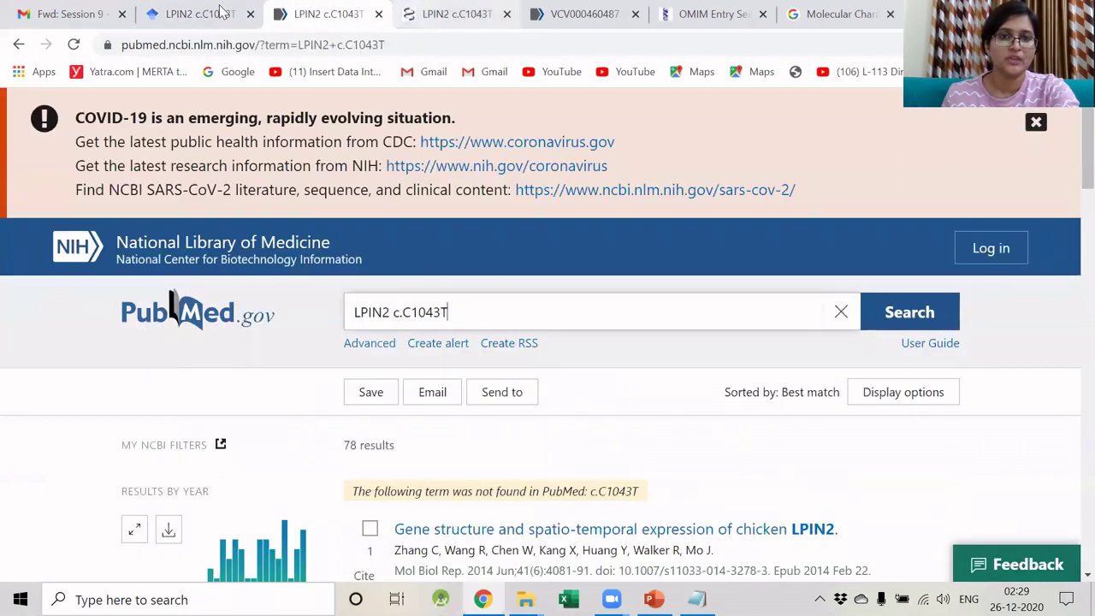
key("ctrl+Tab")
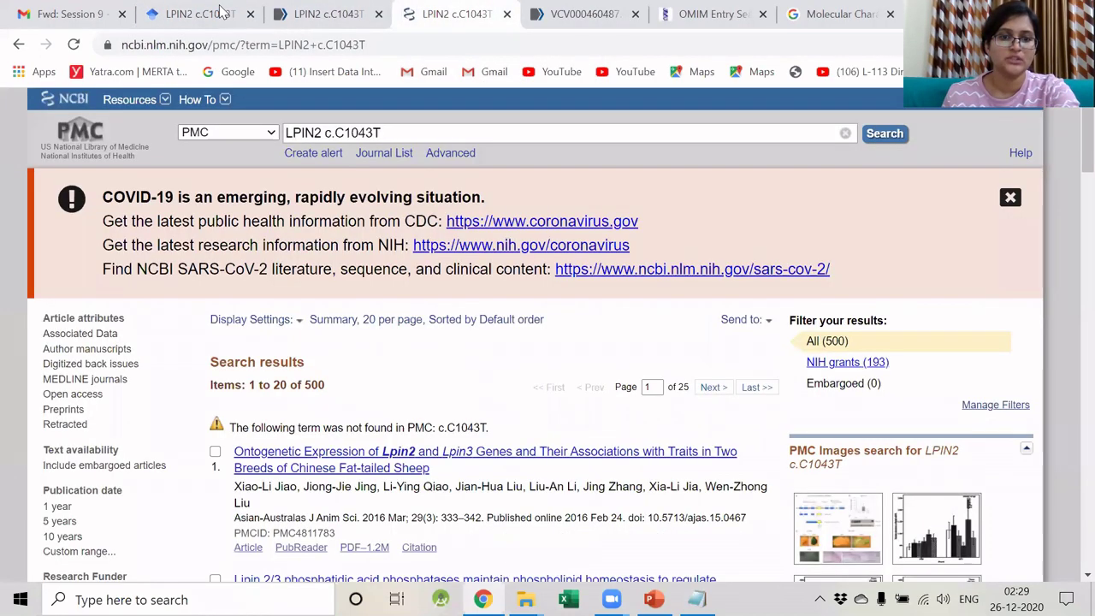
left_click(349, 24)
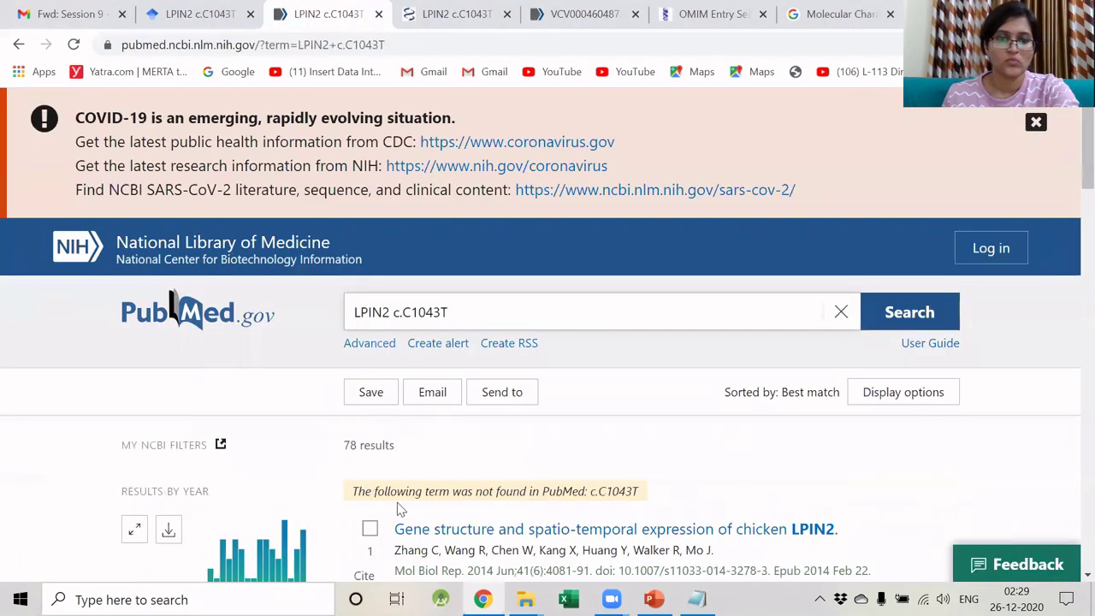
left_click_drag(638, 493, 425, 489)
left_click(683, 469)
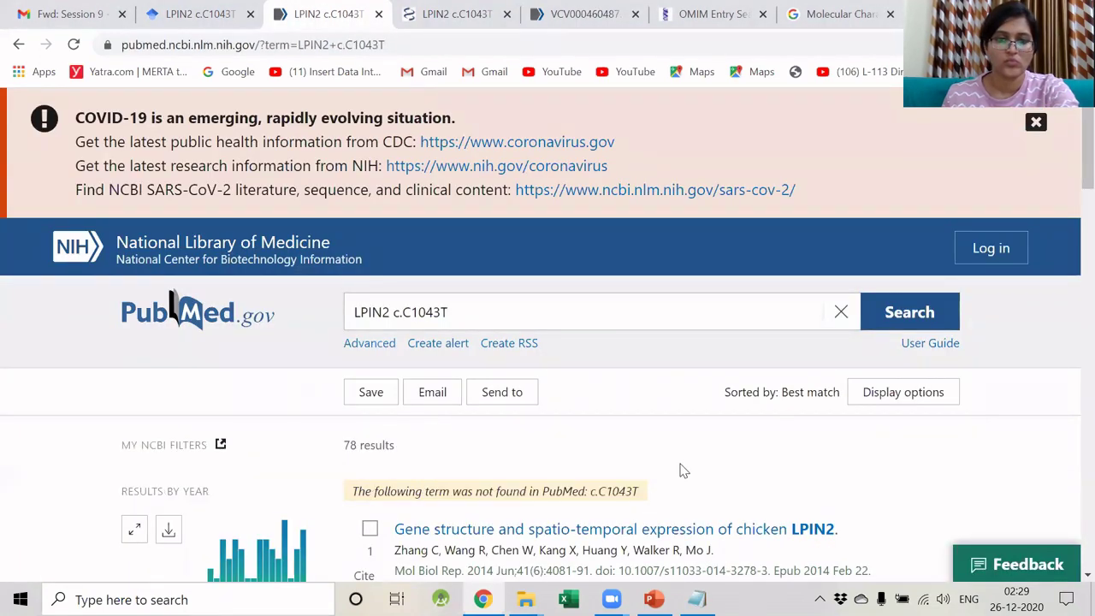
mouse_move(697, 601)
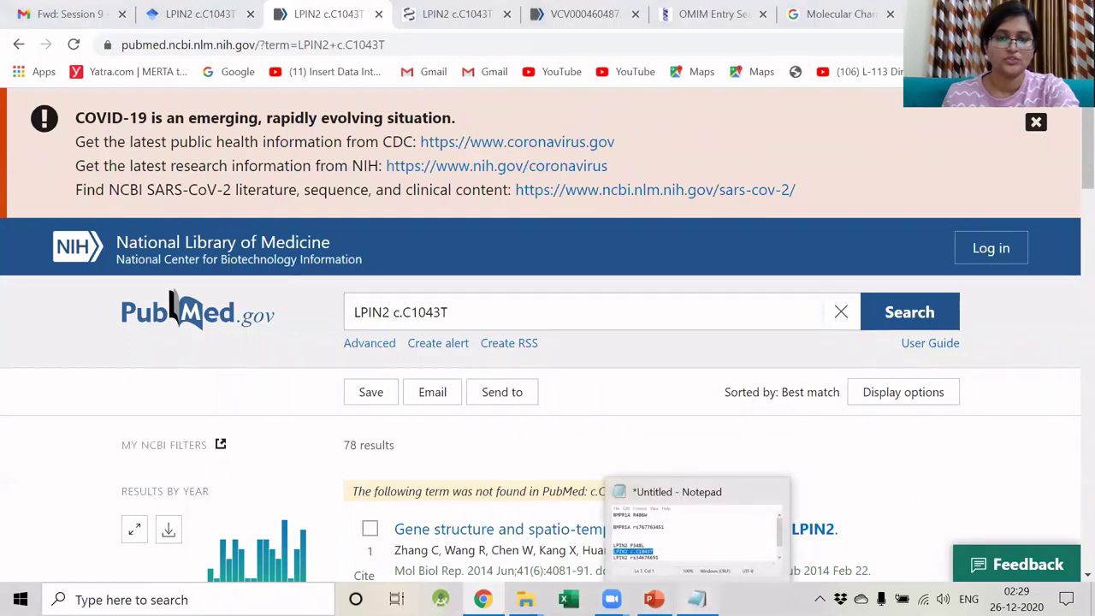
left_click(607, 496)
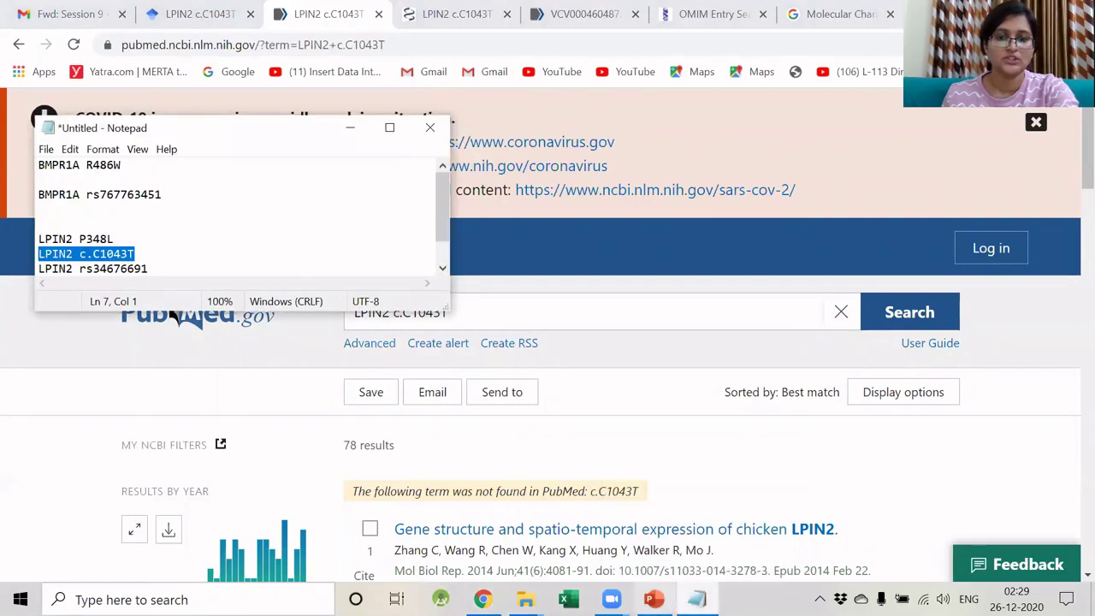
left_click(654, 600)
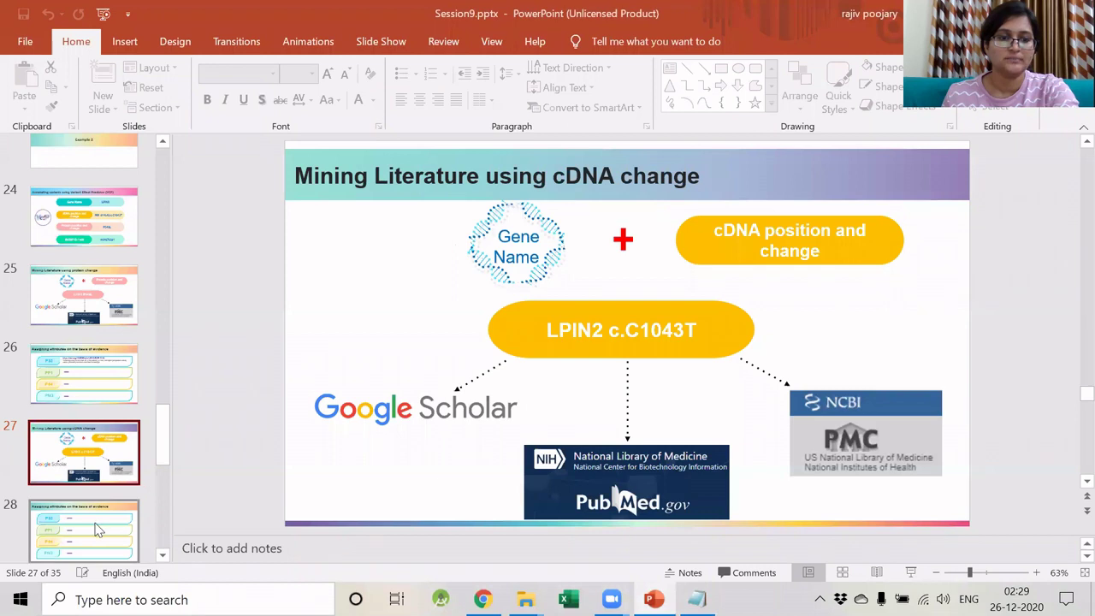
Step: Go to slide 29 on dbSNP ID / rsid and pick rs34676691 from the notes
scroll(93, 513, "down", 3)
left_click(89, 472)
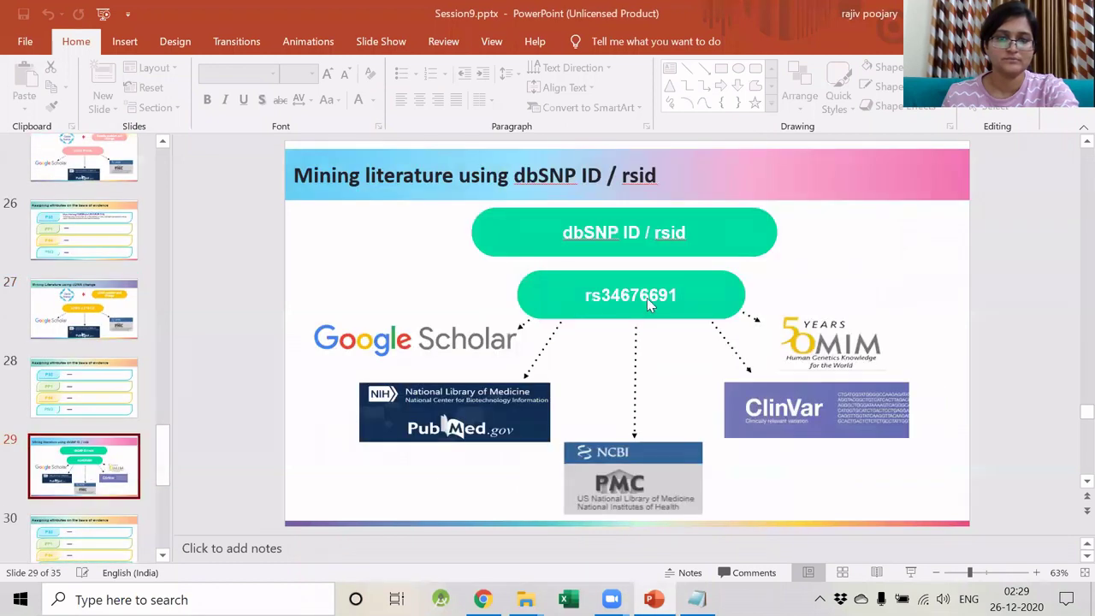
left_click(696, 600)
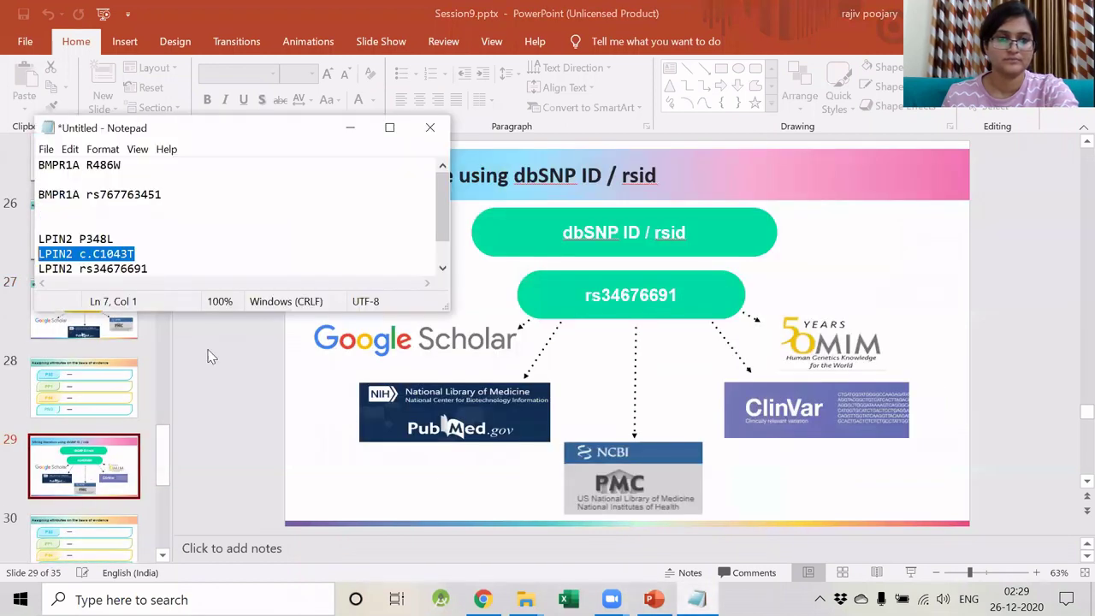
left_click(105, 268)
double_click(120, 238)
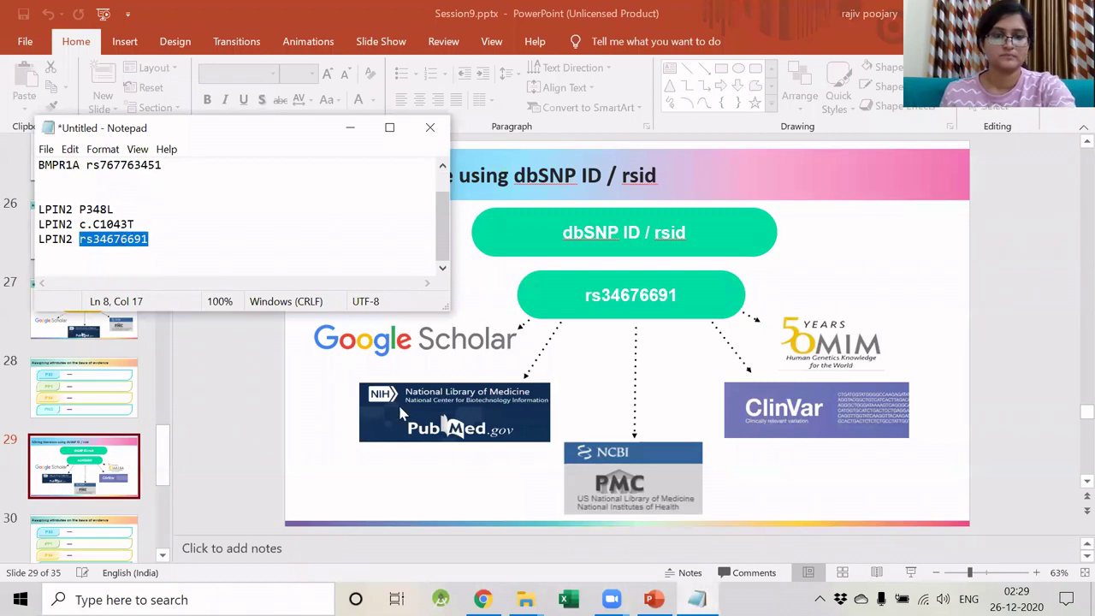
left_click(482, 599)
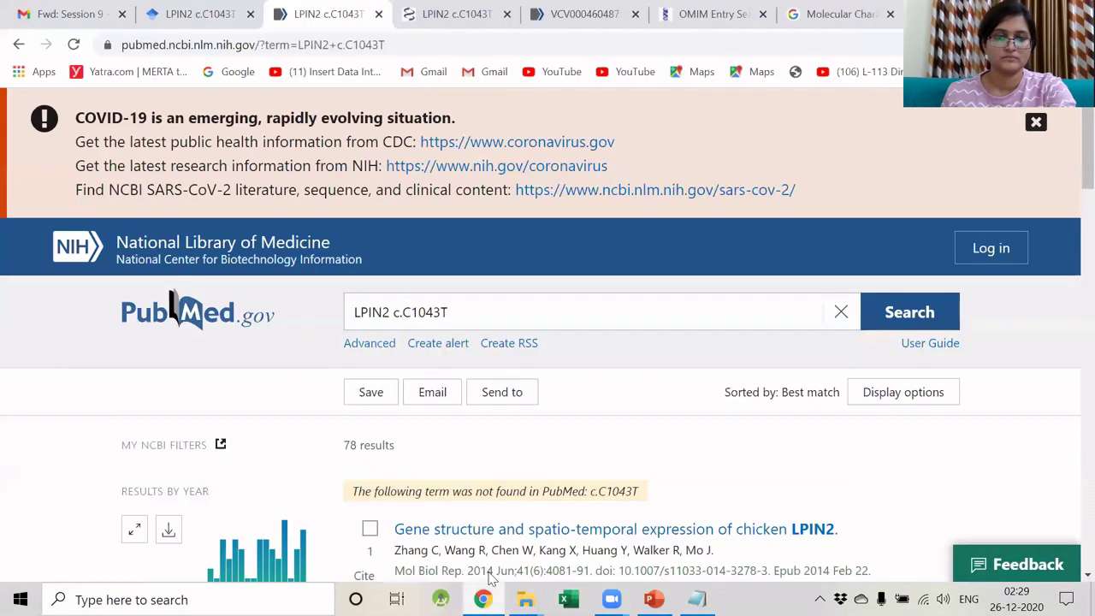
Step: Search Google Scholar for rs34676691
left_click(162, 11)
left_click(276, 114)
triple_click(278, 117)
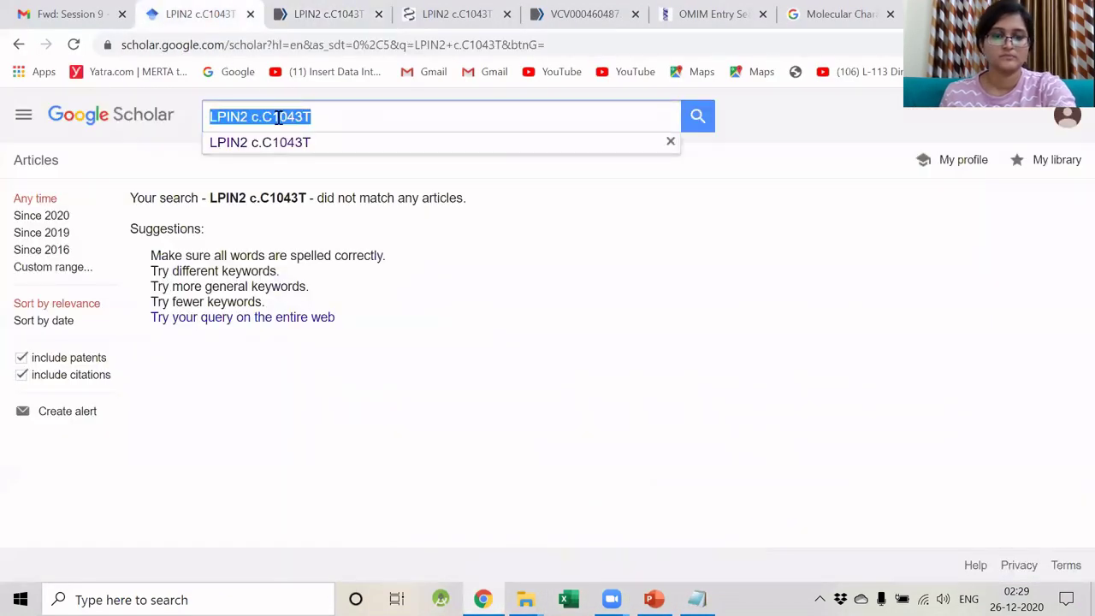
type("rs34676691")
key("Return")
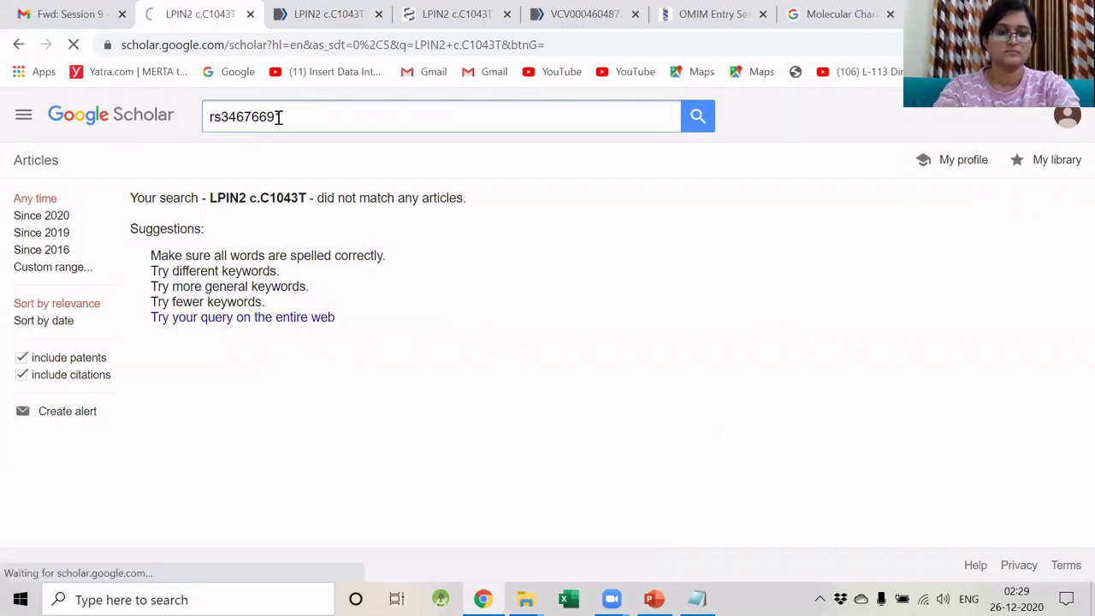
Step: Run the rs34676691 search in PubMed and PMC
key("ctrl+Tab")
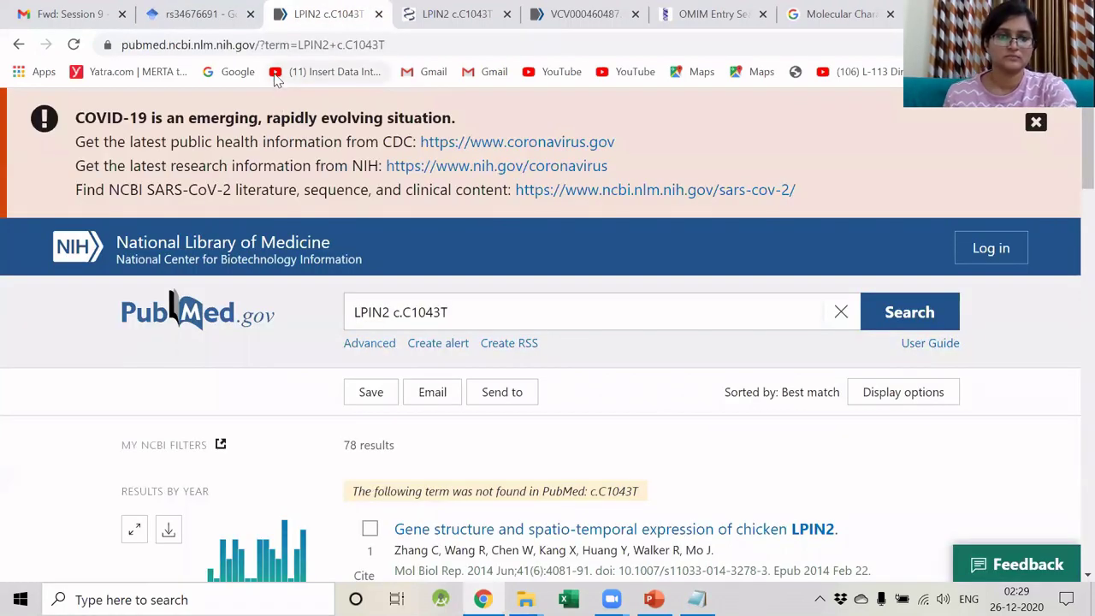
left_click(373, 310)
key("ctrl+a")
type("rs34676691")
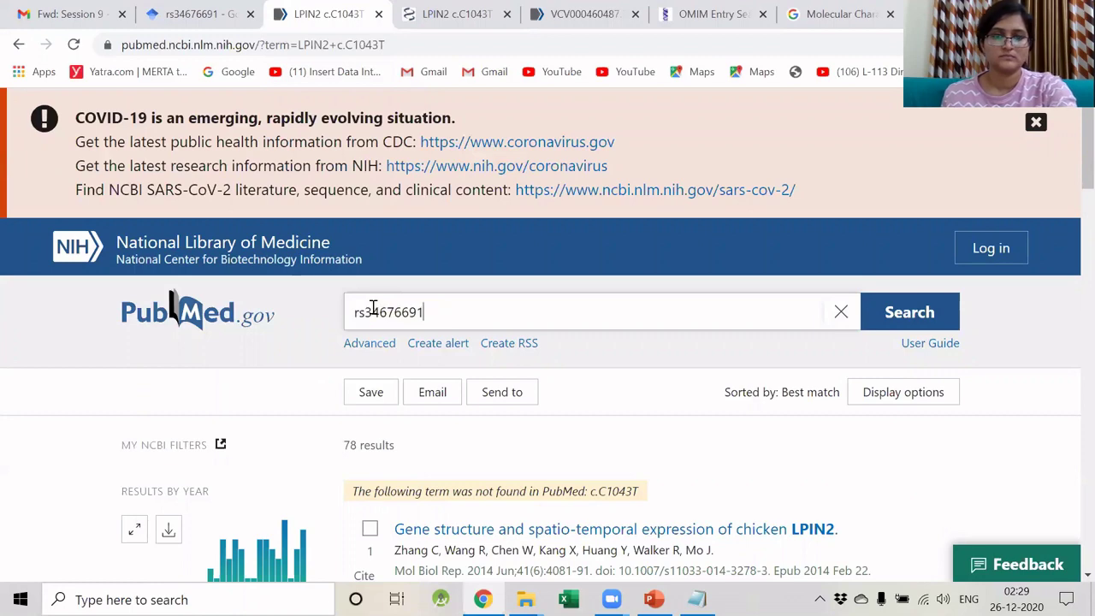
key("Return")
key("ctrl+Tab")
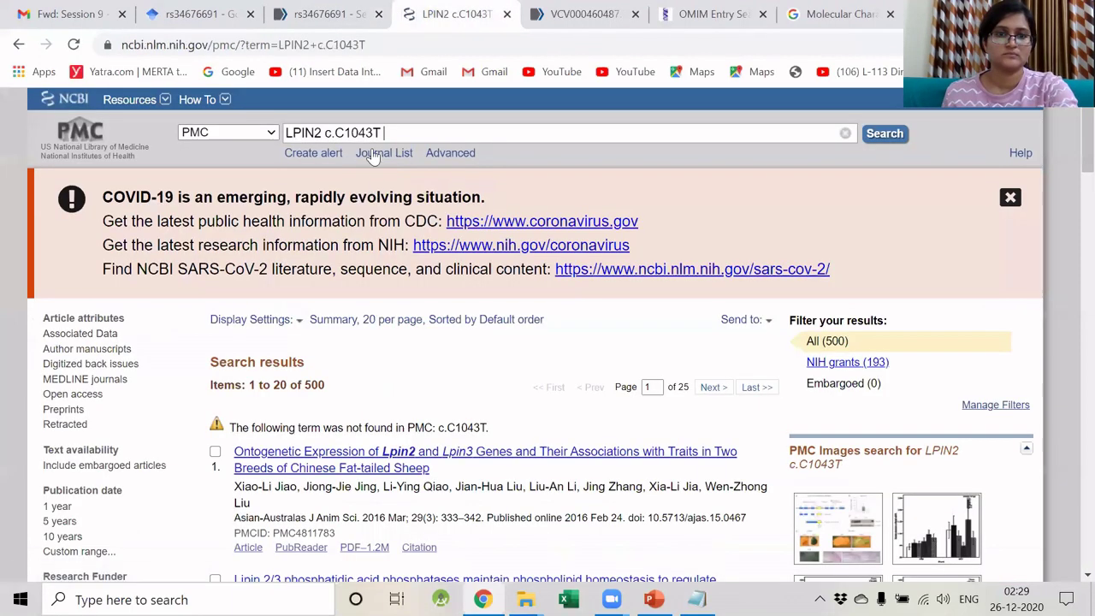
key("ctrl+a")
type("rs34676691")
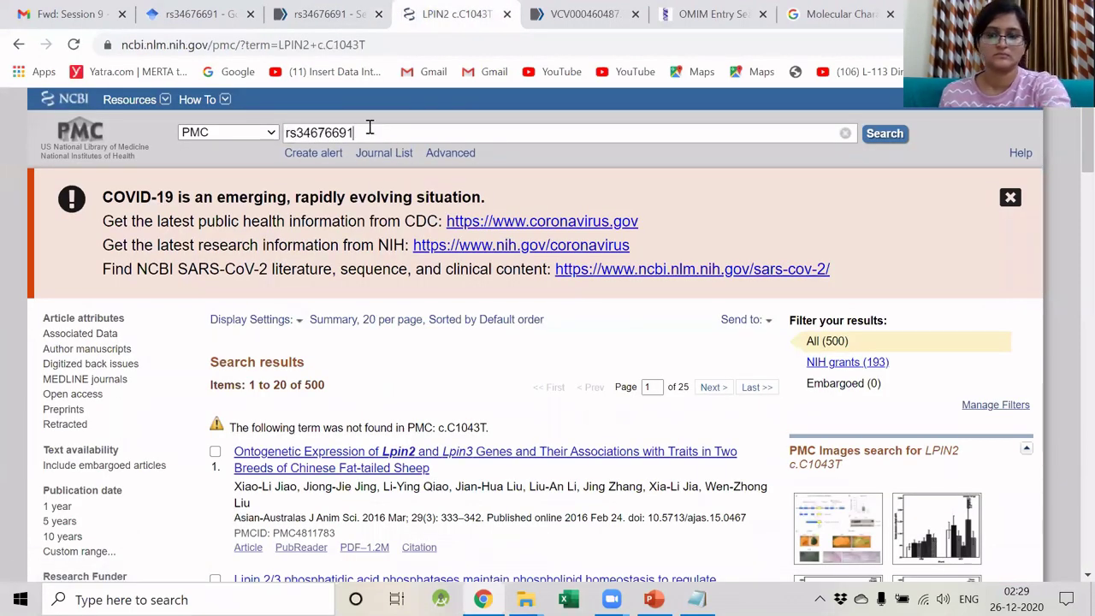
key("Return")
Step: Search ClinVar and OMIM for rs34676691, replacing OMIM's old rs767763451 query
key("ctrl+Tab")
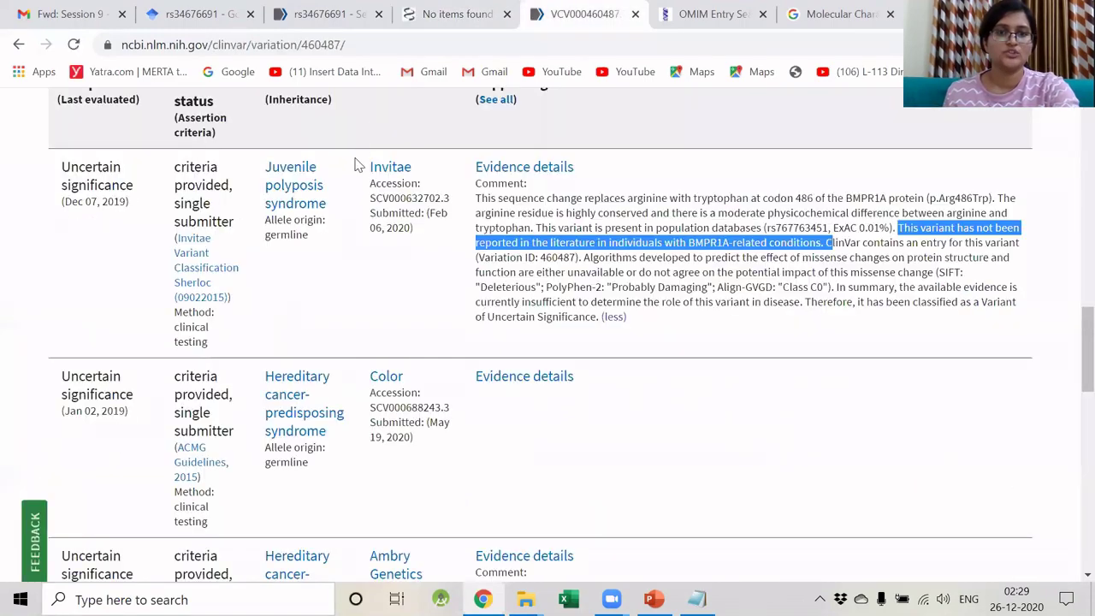
scroll(396, 176, "up", 10)
scroll(396, 177, "up", 5)
left_click(556, 320)
type("rs34676691")
key("Return")
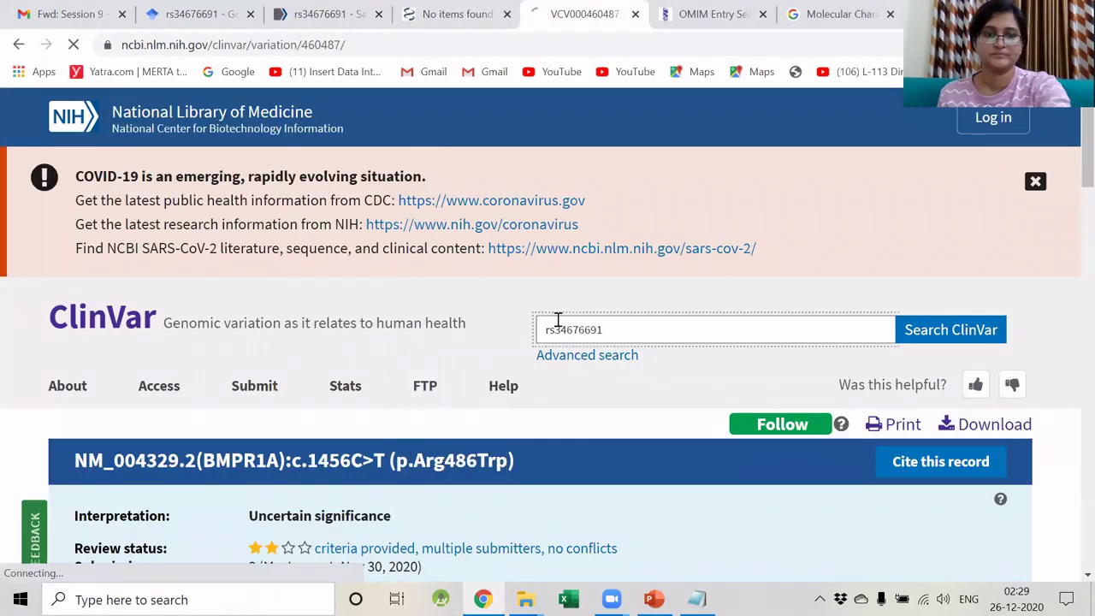
key("ctrl+Tab")
left_click(277, 157)
key("ctrl+a")
type("rs34676691")
key("Return")
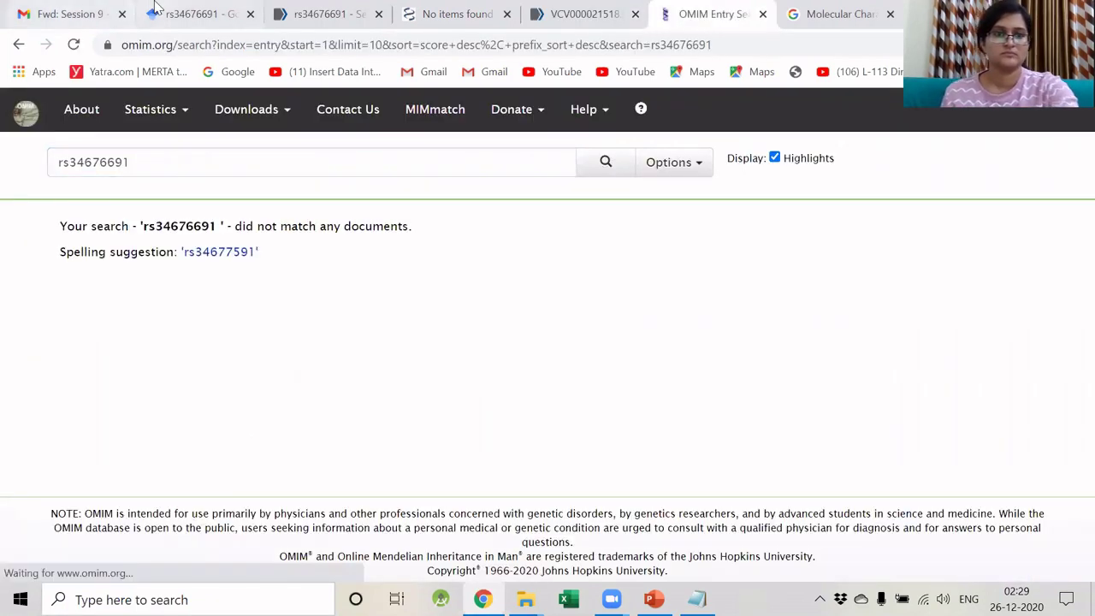
Step: Check the Scholar, PubMed and PMC results, marking the zero-results notices for rs34676691
left_click(205, 14)
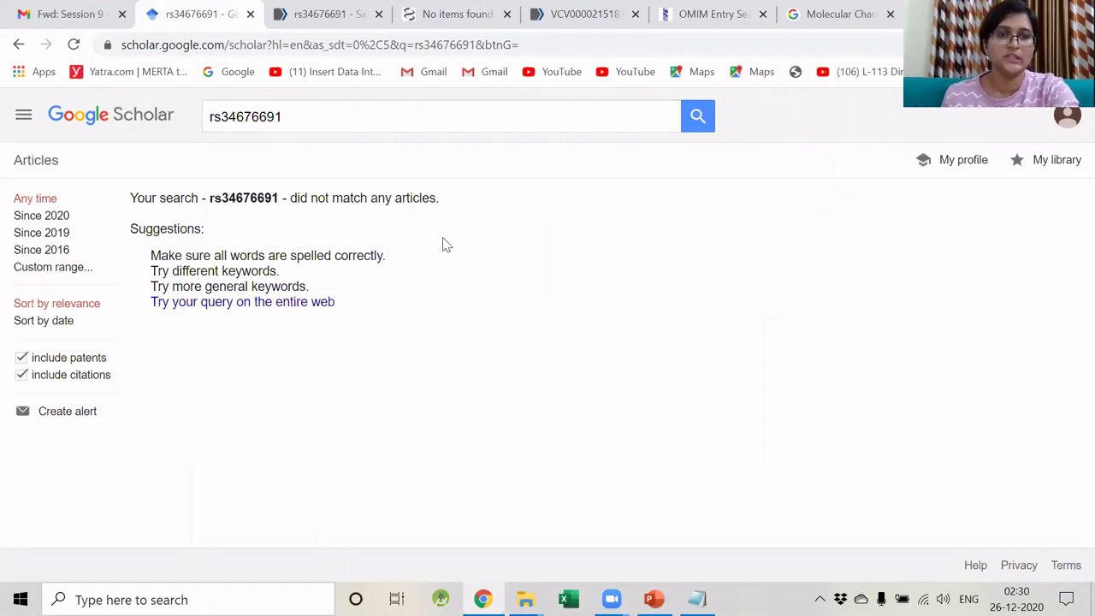
key("ctrl+Tab")
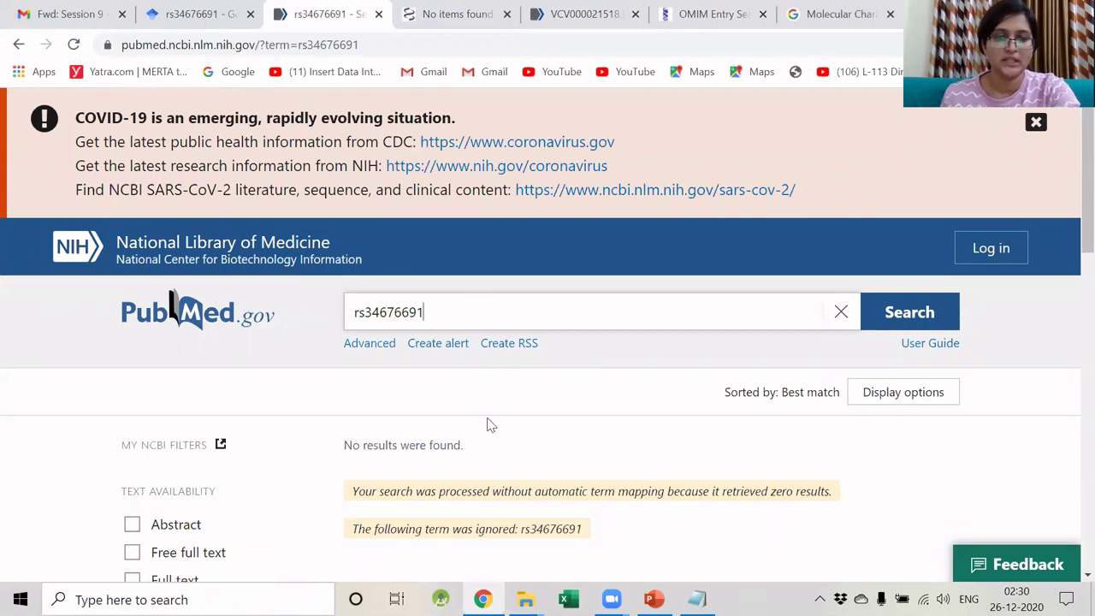
left_click_drag(574, 491, 828, 491)
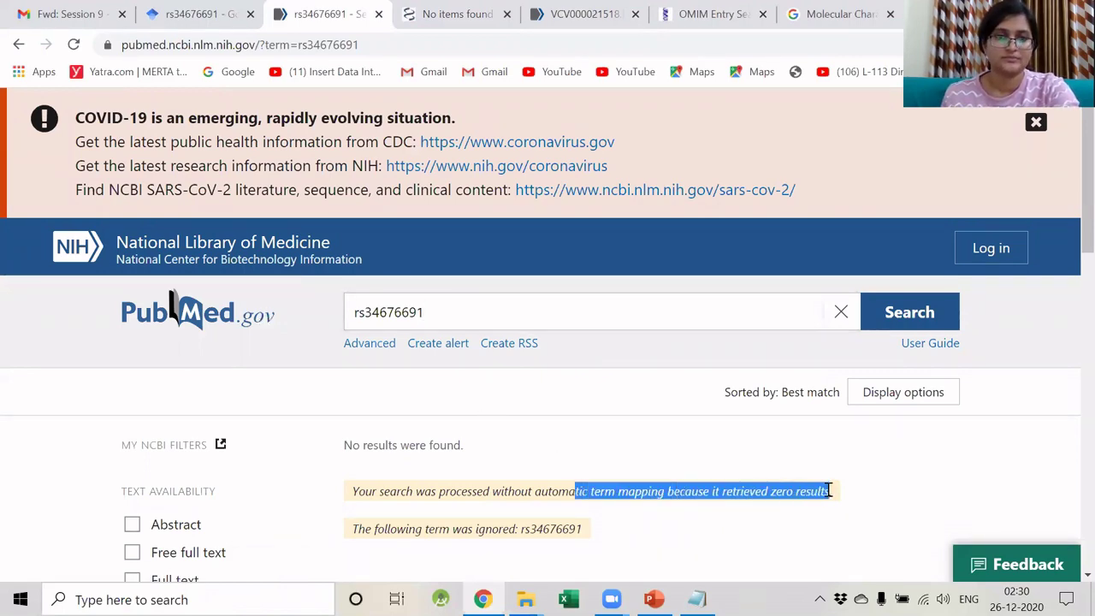
key("ctrl+Tab")
left_click_drag(405, 334, 513, 338)
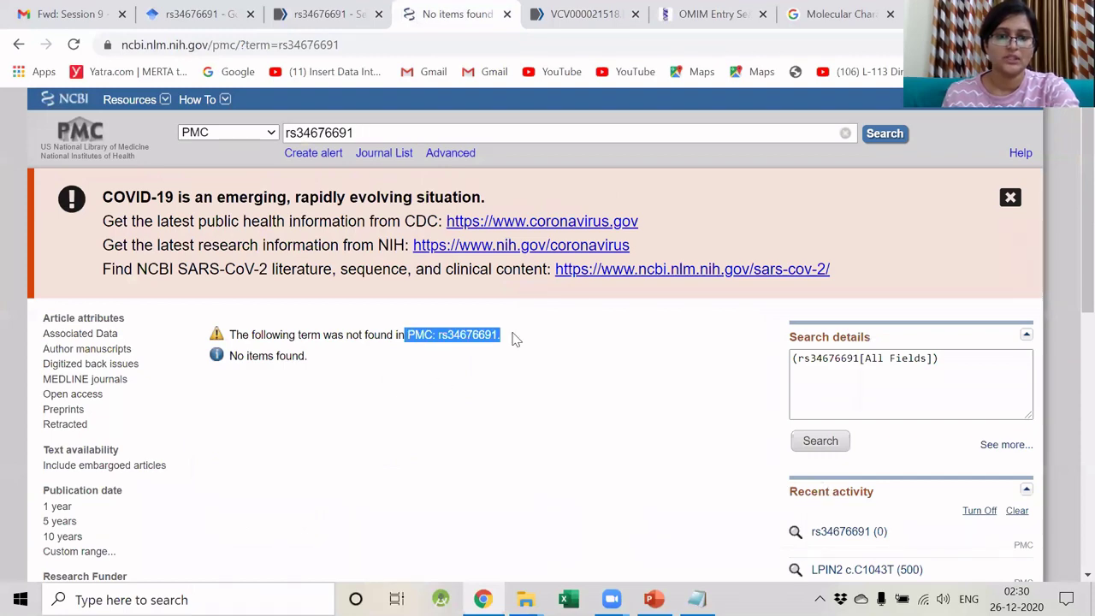
Step: On ClinVar record 21518, expand ARUP's comment and highlight the not-reported-in-literature statement
key("ctrl+Tab")
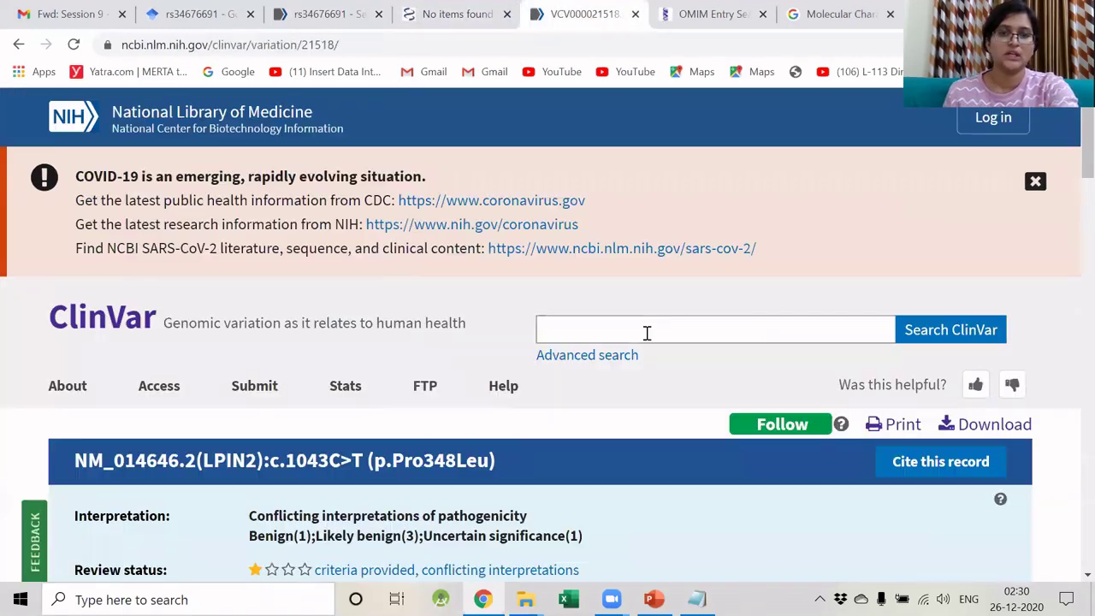
scroll(647, 333, "down", 15)
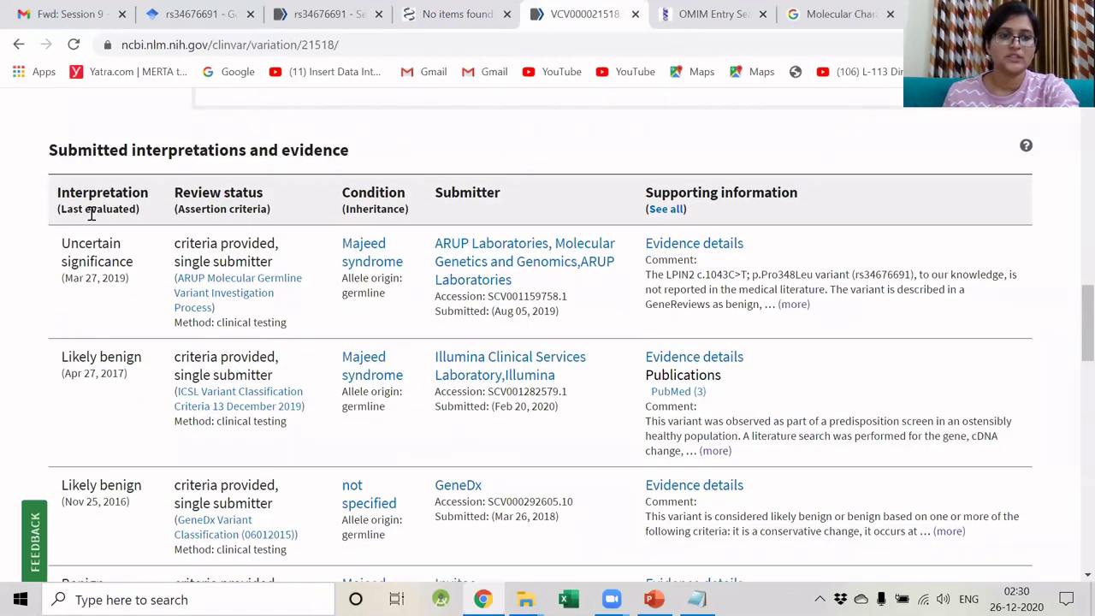
left_click(794, 304)
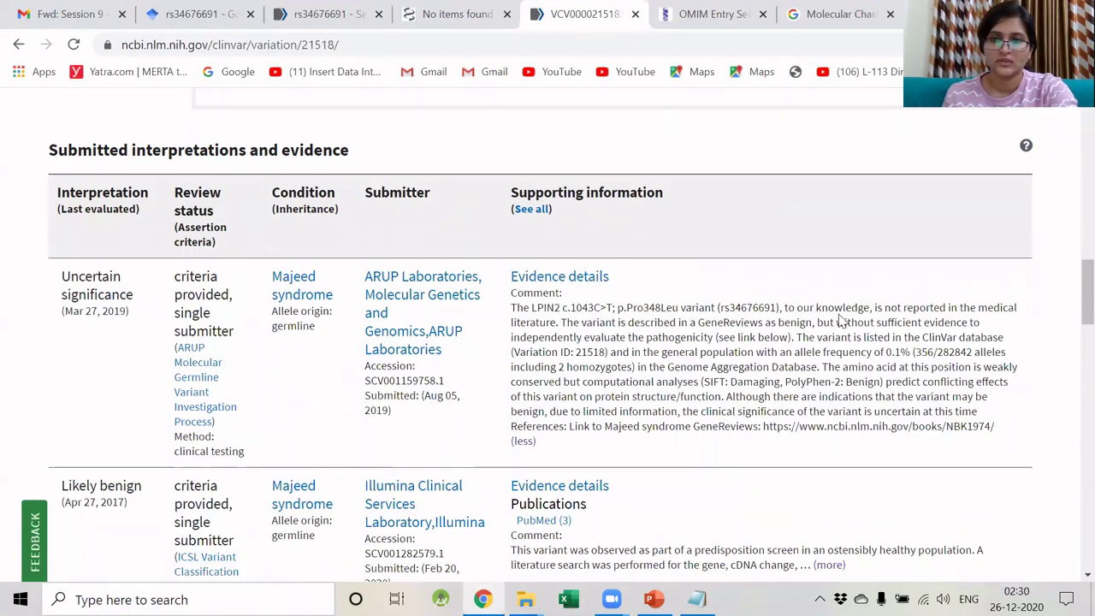
left_click_drag(874, 308, 565, 324)
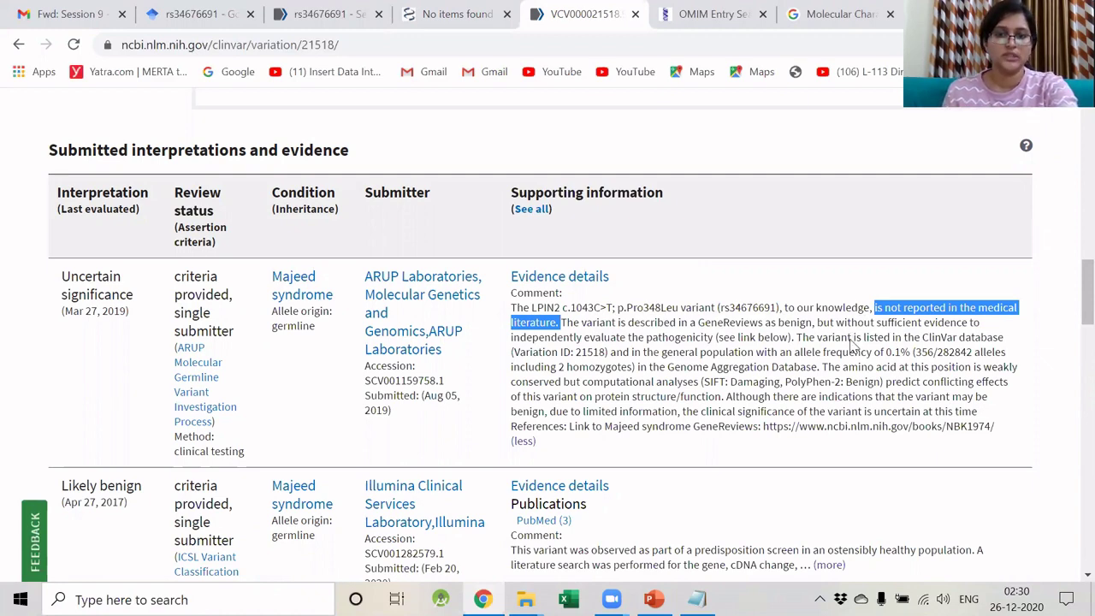
key("ctrl+Tab")
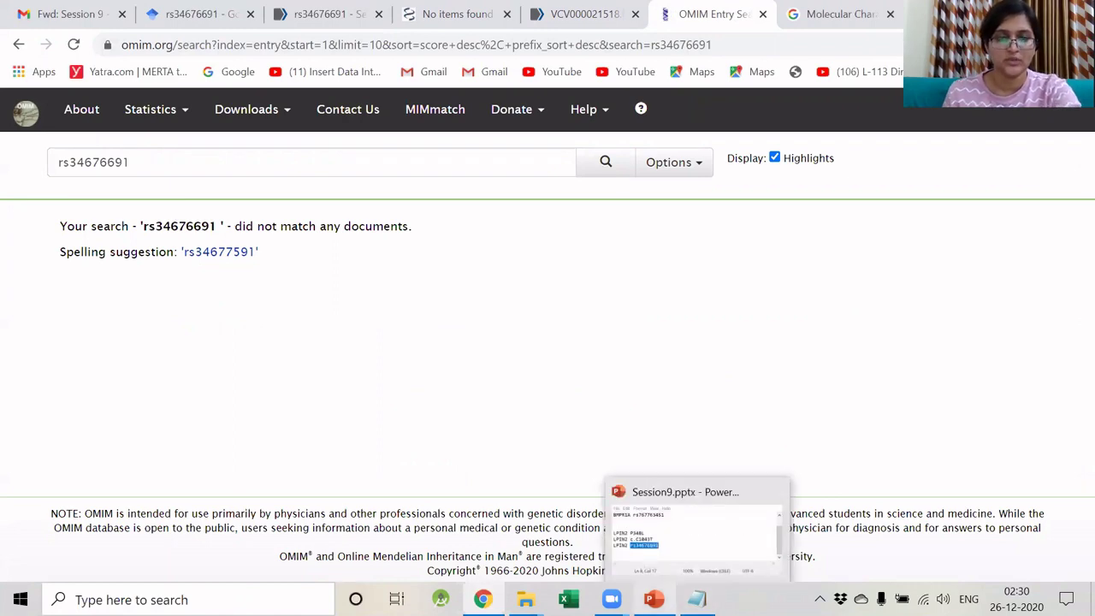
Step: Show the PS3 literature evidence, then reach the 'Search using all IDs as discussed' bullet
left_click(651, 556)
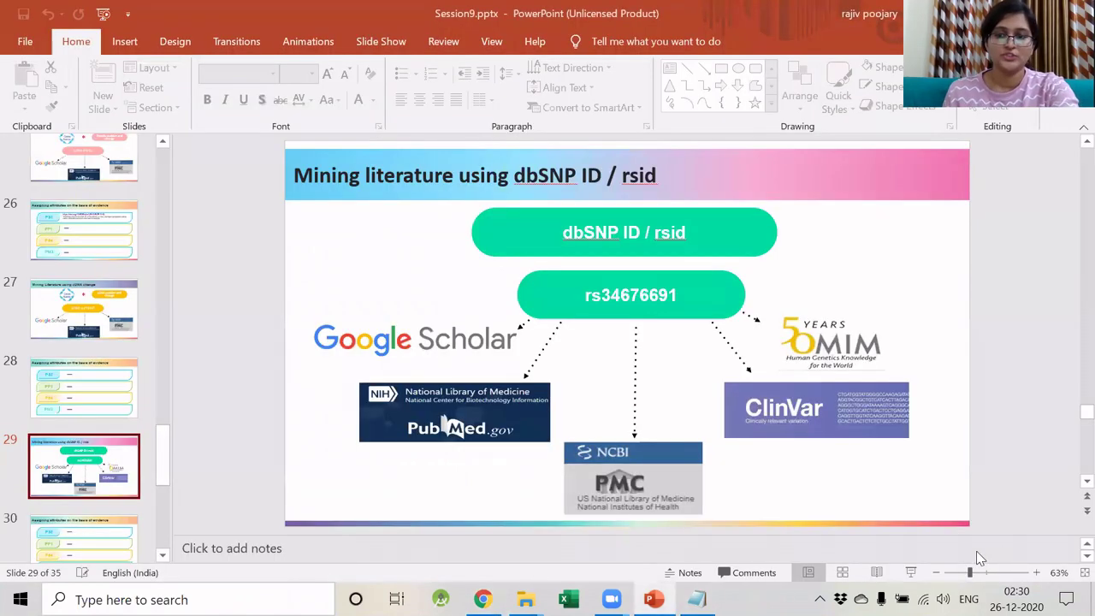
left_click(911, 572)
key("Right")
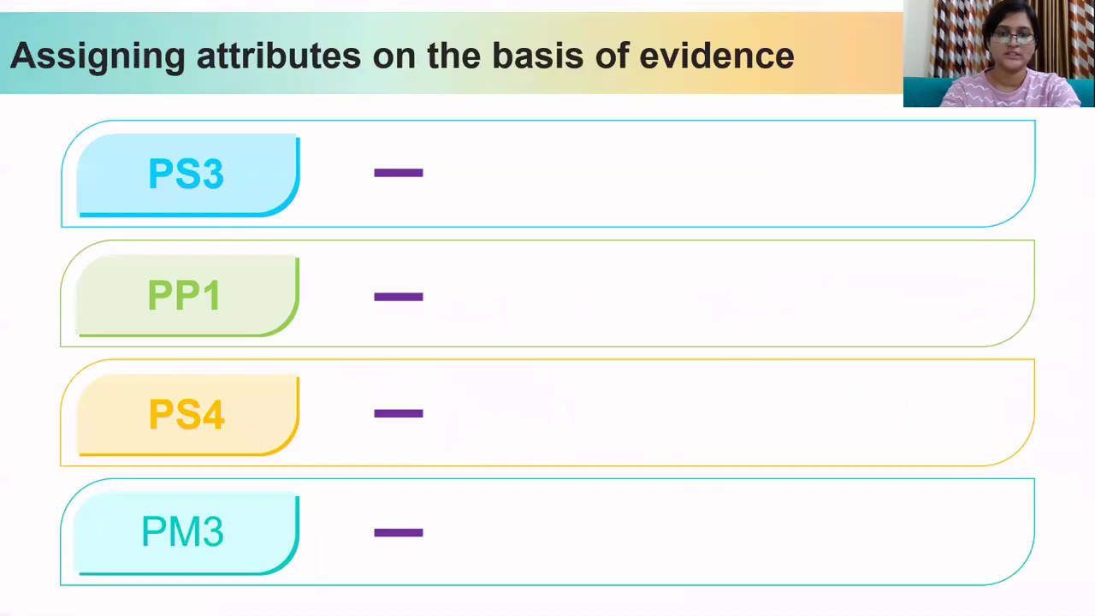
key("Left")
key("Right")
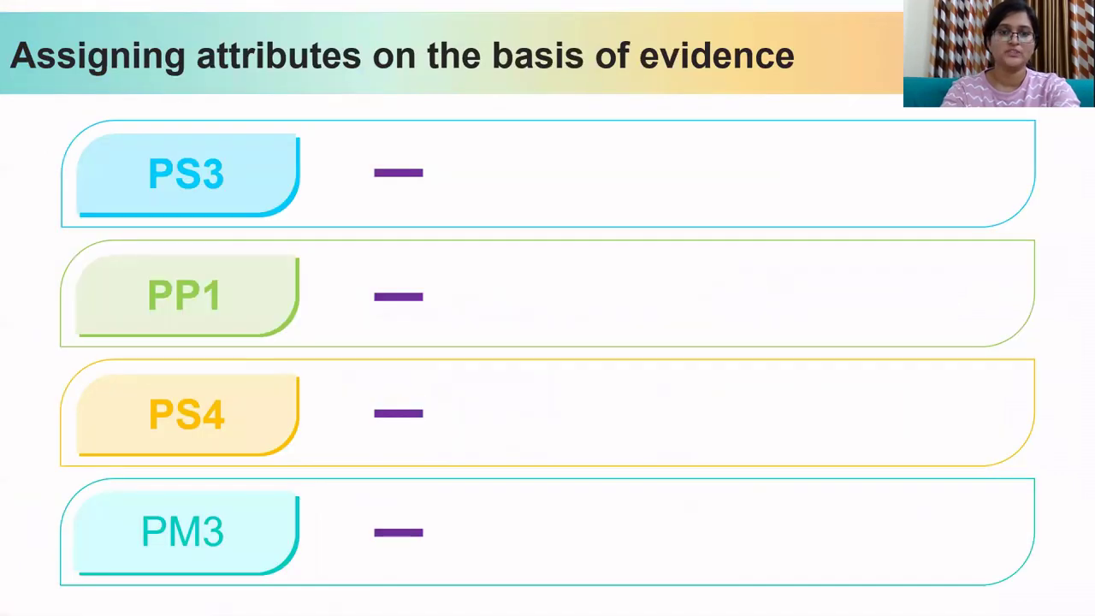
key("Left")
key("Right")
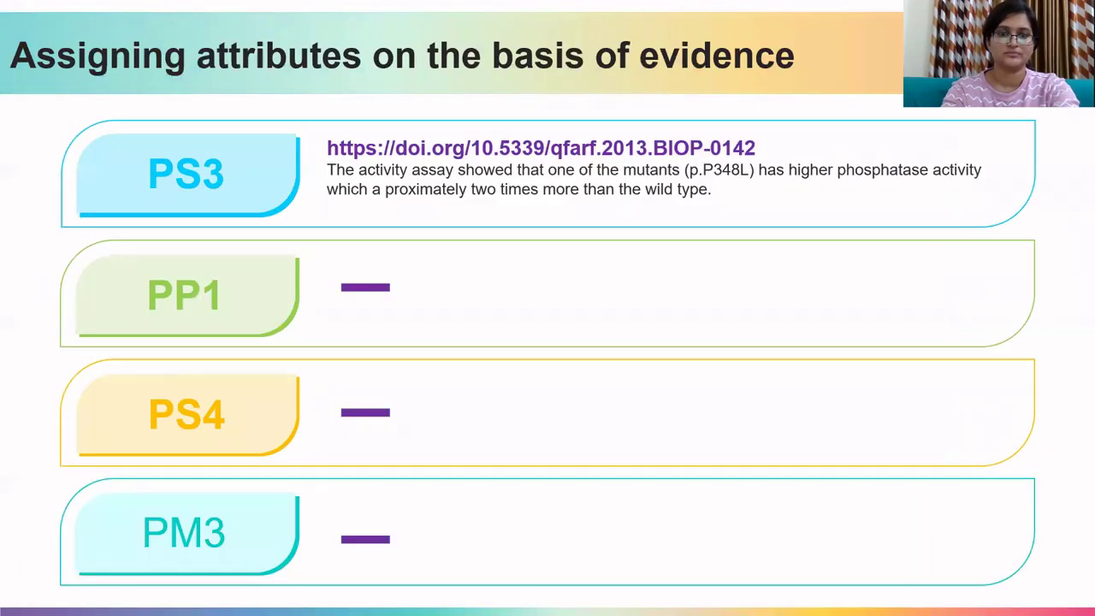
key("Right")
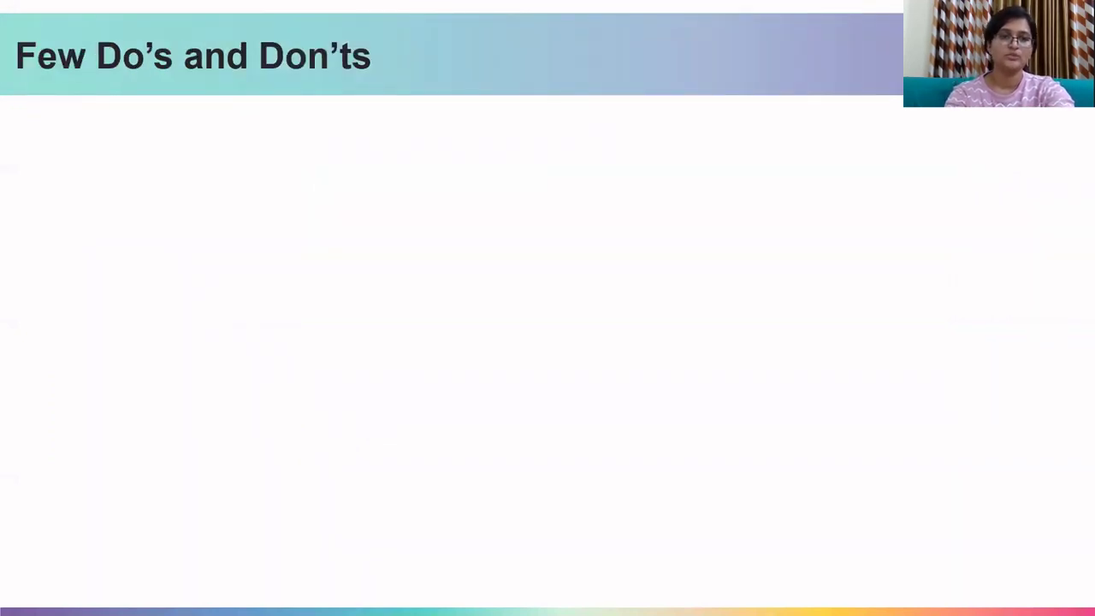
key("Right")
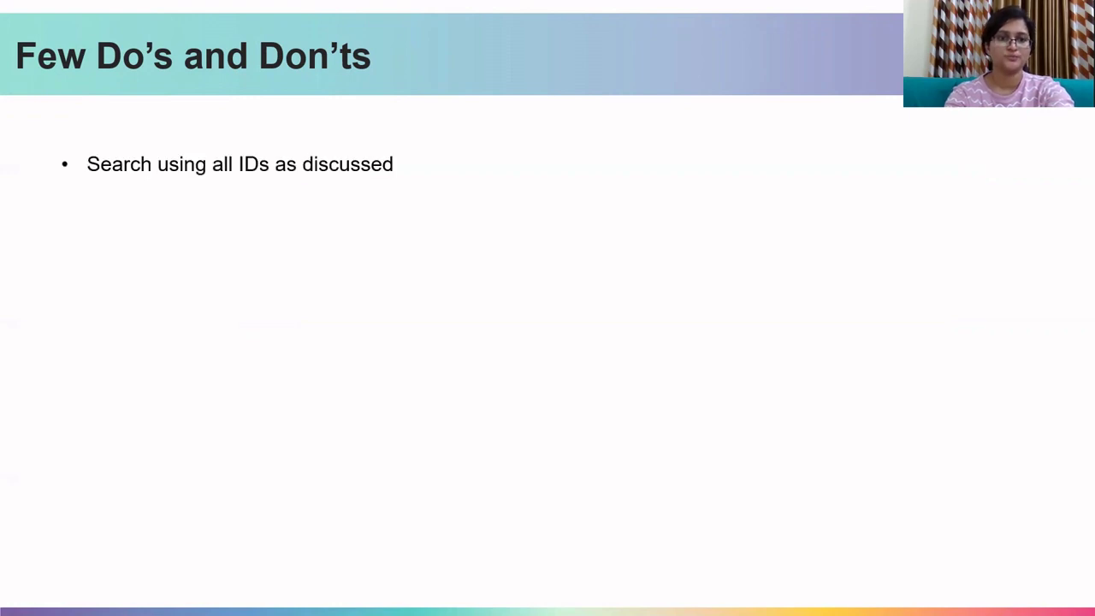